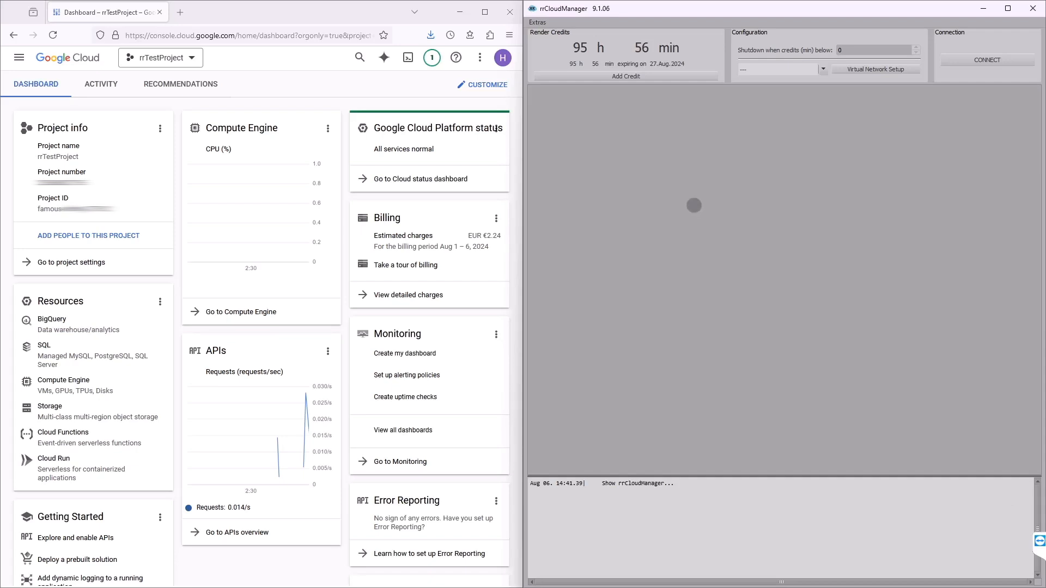
Open the cloud settings in rrCloudManager and add a new cloud provider named GoogleTut.
left_click(539, 21)
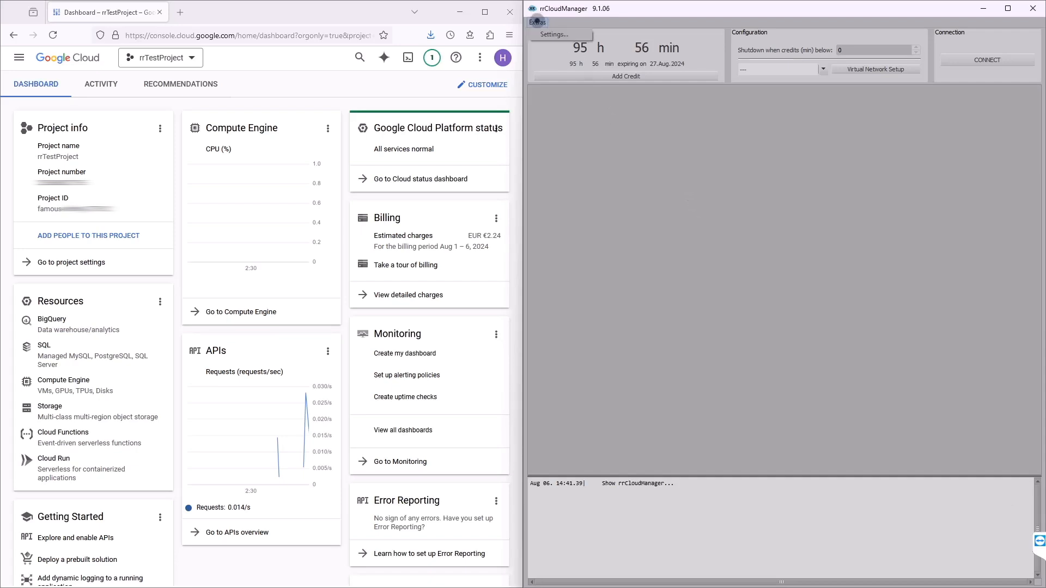
left_click(546, 33)
left_click_drag(567, 76, 697, 21)
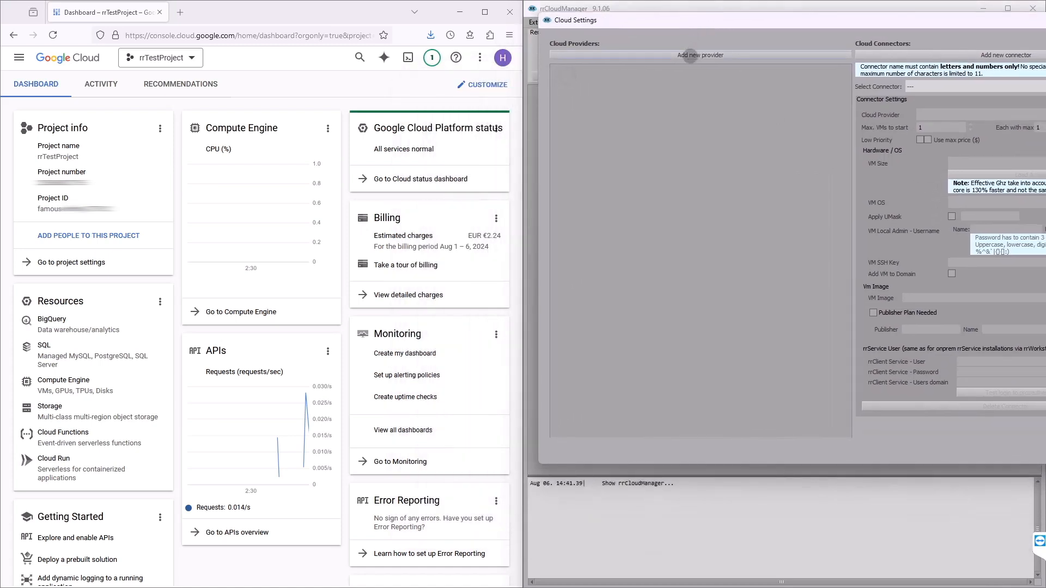
left_click(690, 55)
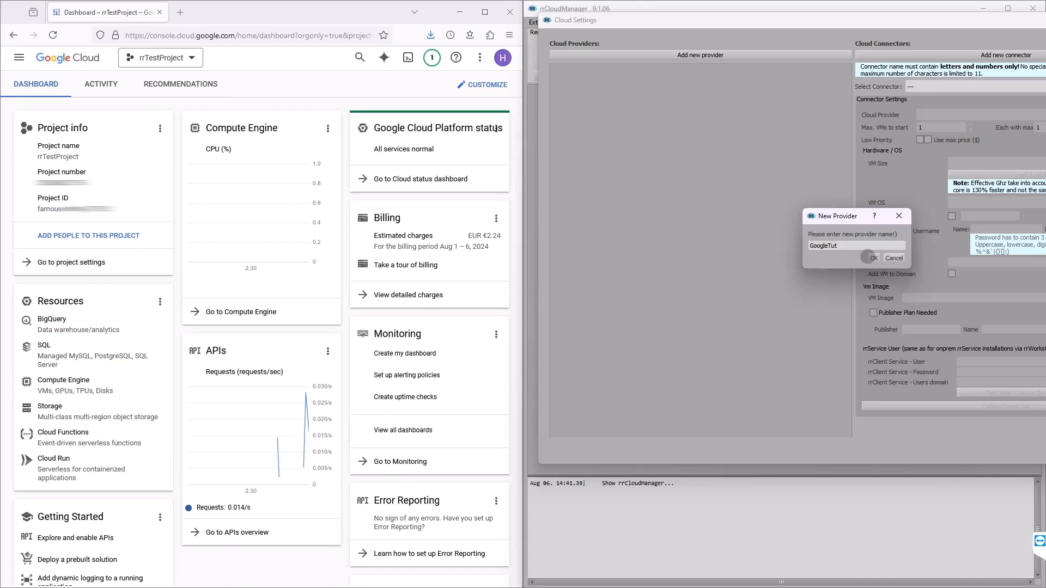
left_click(874, 258)
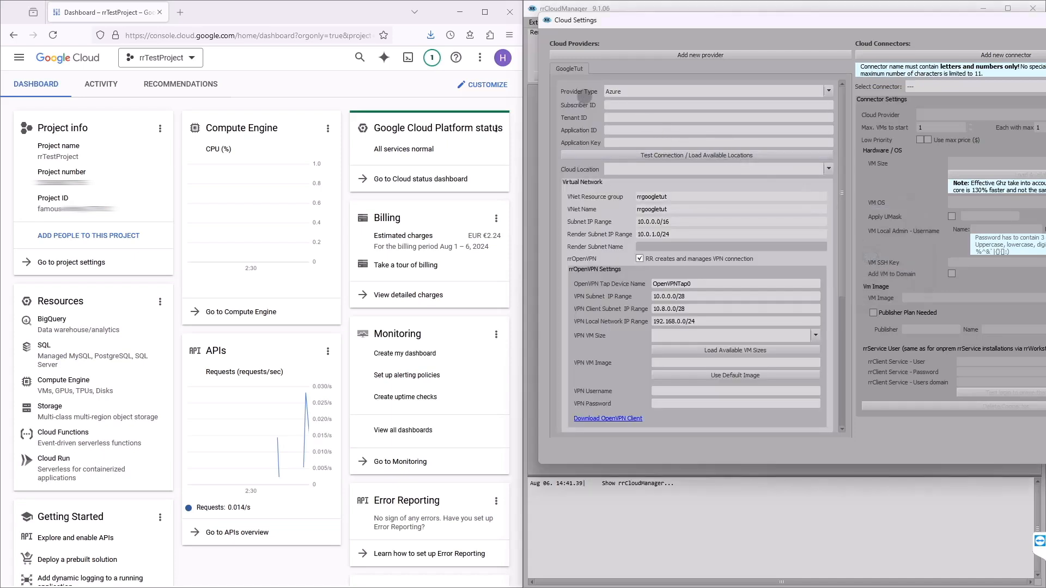
Set the GoogleTut provider's type to Provider Plugin and its plugin name to google_cloud.
left_click(609, 91)
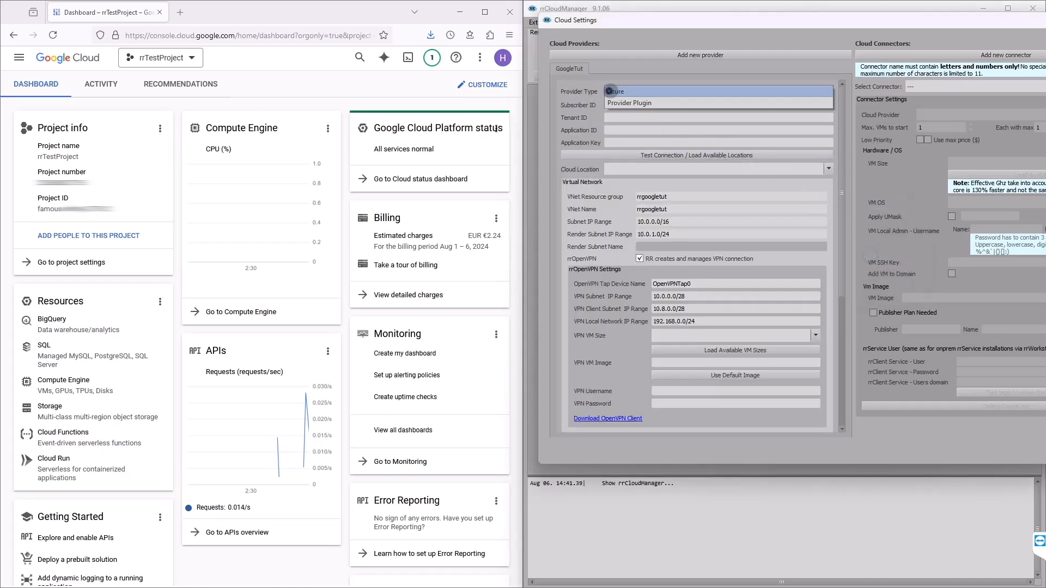
left_click(610, 102)
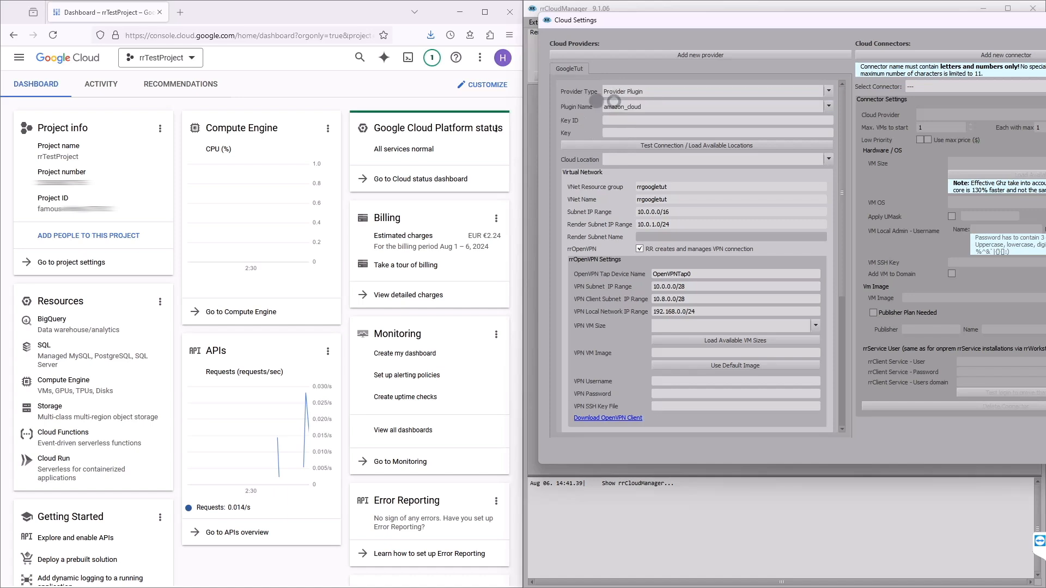
left_click(621, 106)
left_click(624, 118)
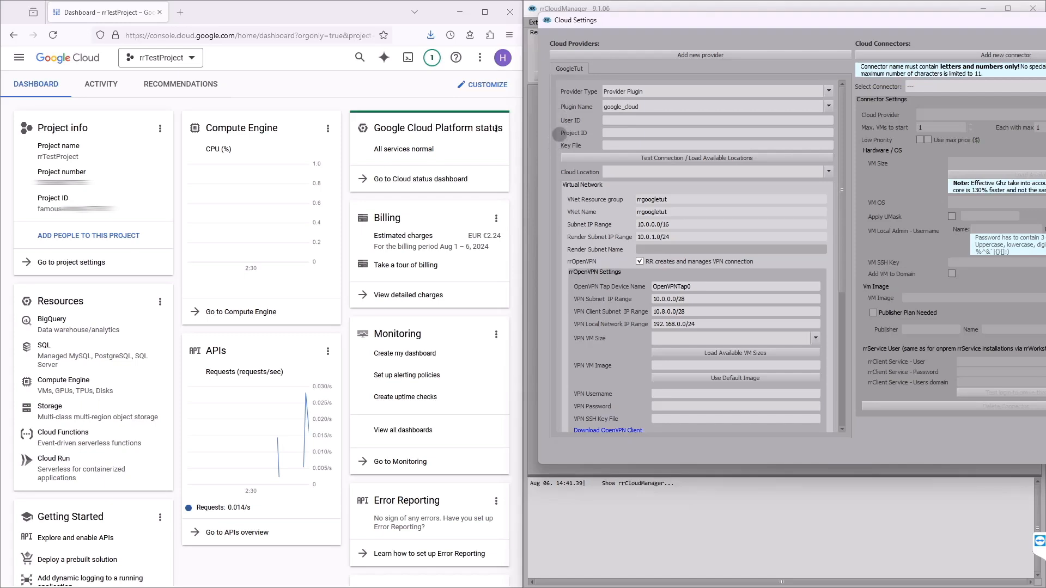
Check the list of available projects in the Google Cloud console, keeping rrTestProject selected.
left_click(320, 17)
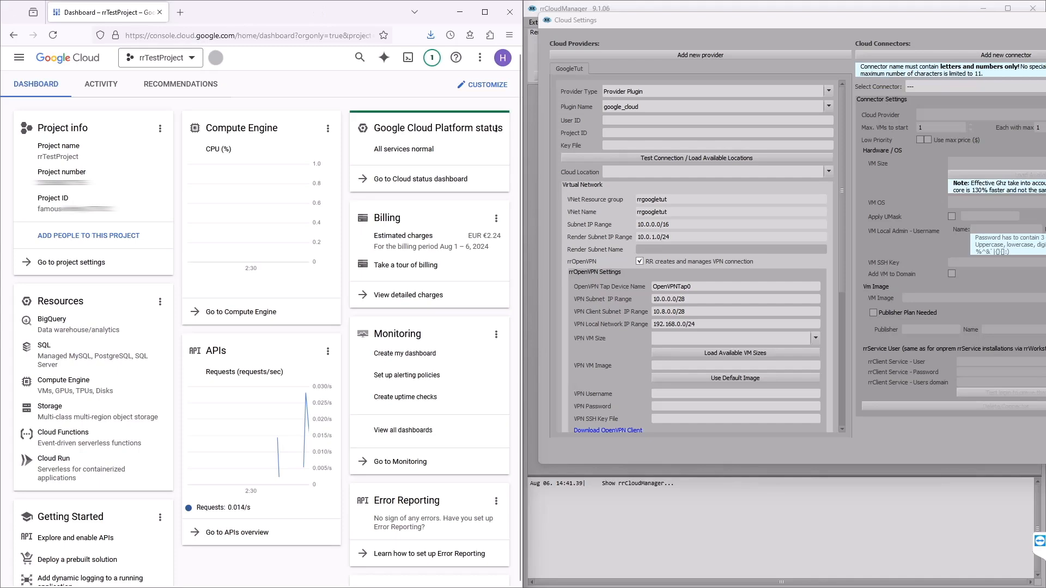
left_click(194, 57)
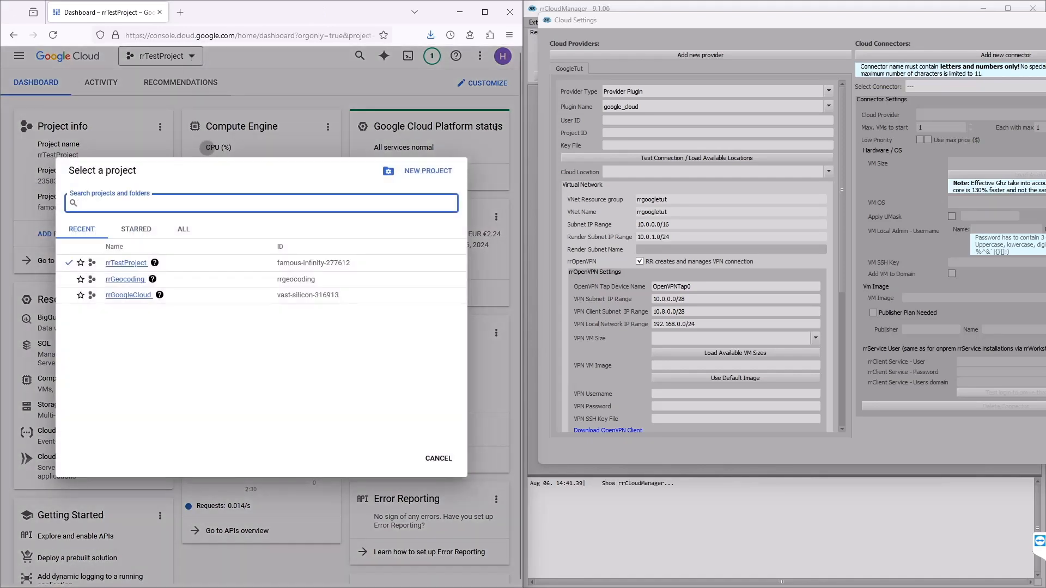
left_click(228, 60)
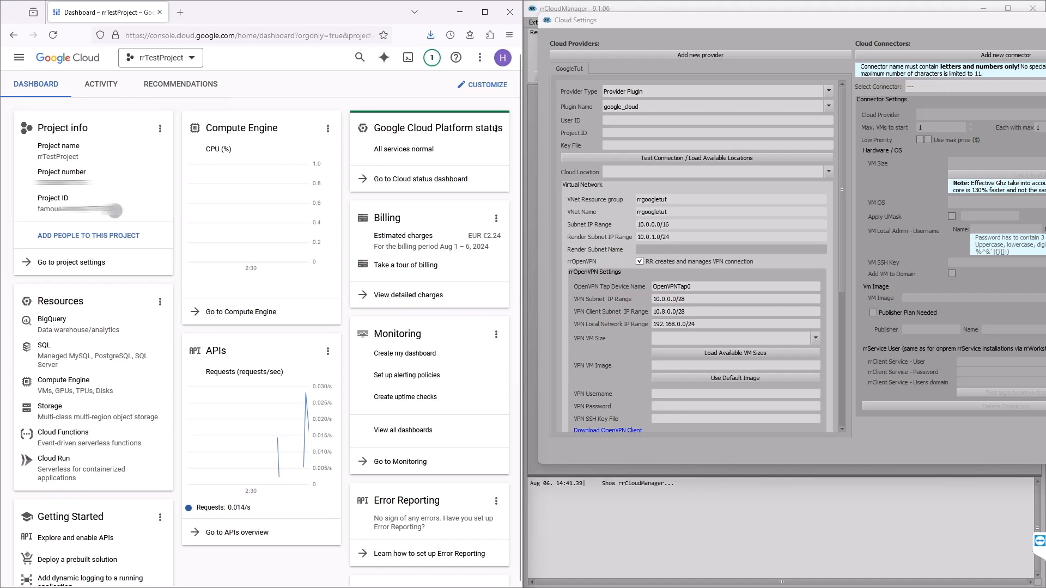
Copy the project ID of rrTestProject from the Google Cloud dashboard into the provider's Project ID field in rrCloudManager.
left_click_drag(112, 209, 41, 209)
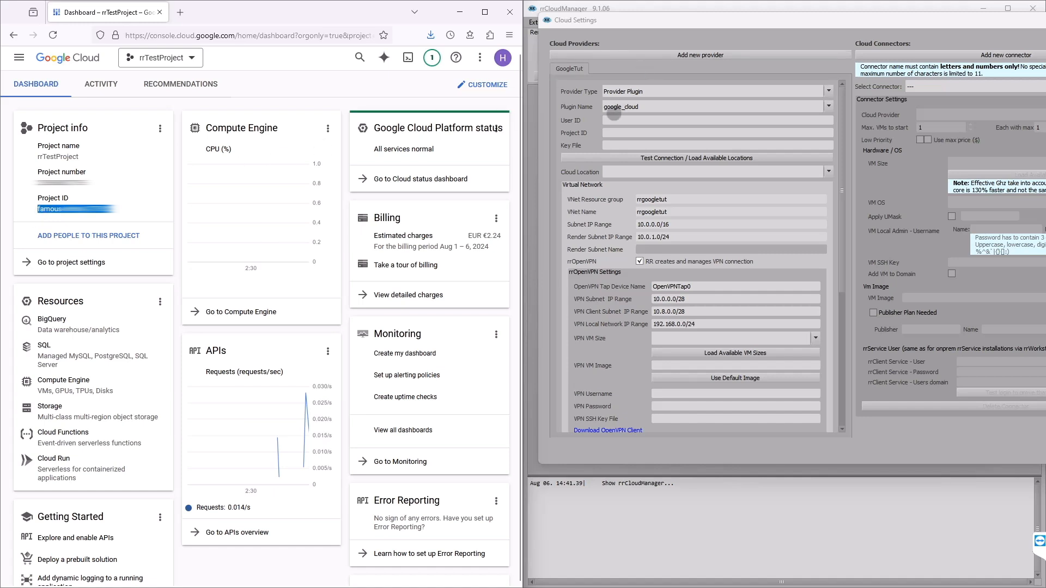
left_click(610, 132)
key("ctrl+v")
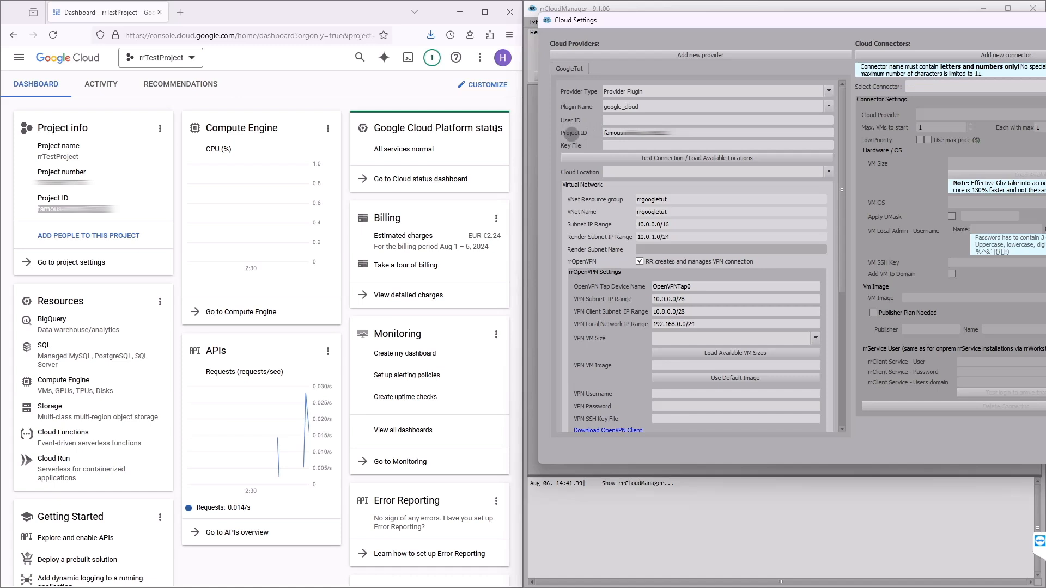
Open the Service Accounts page under IAM & Admin for rrTestProject in the Google Cloud console.
left_click(605, 119)
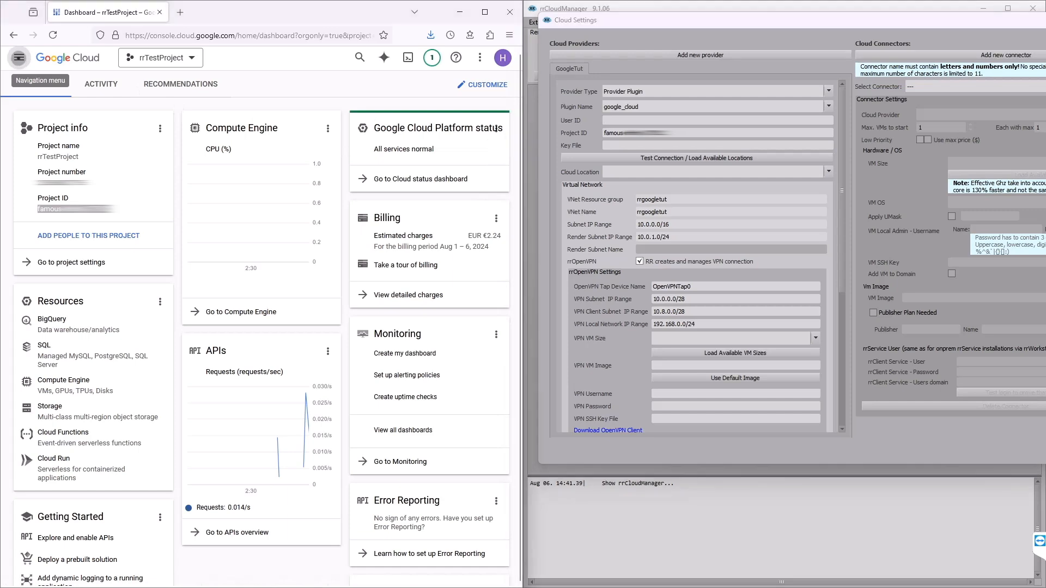
left_click(19, 58)
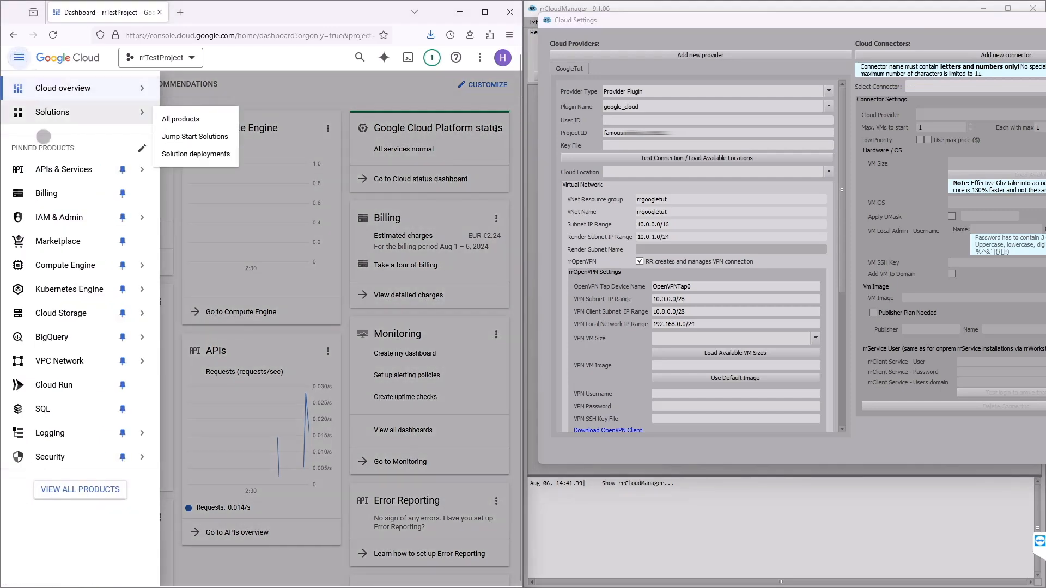
left_click(53, 218)
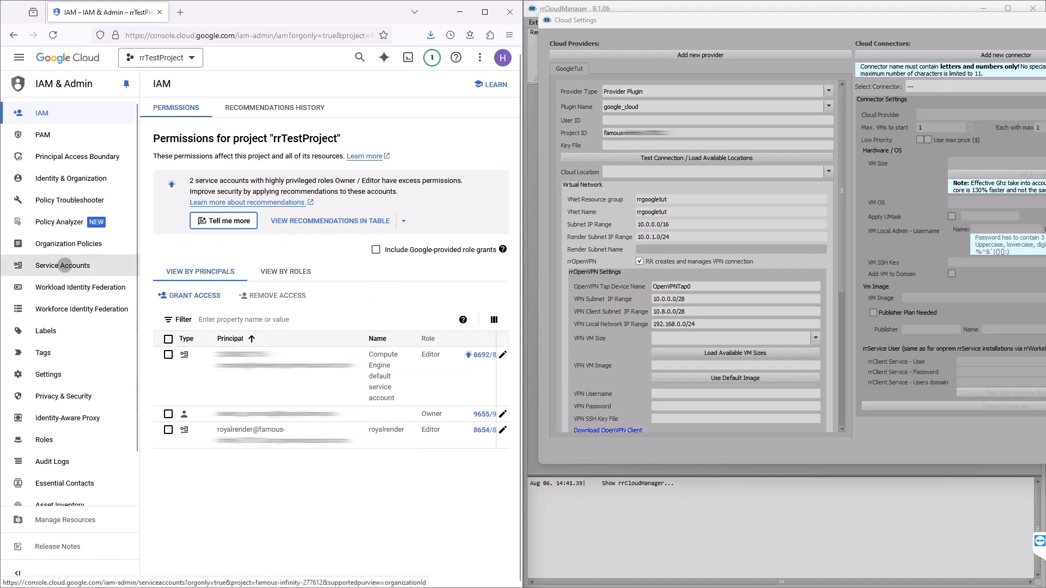
left_click(64, 265)
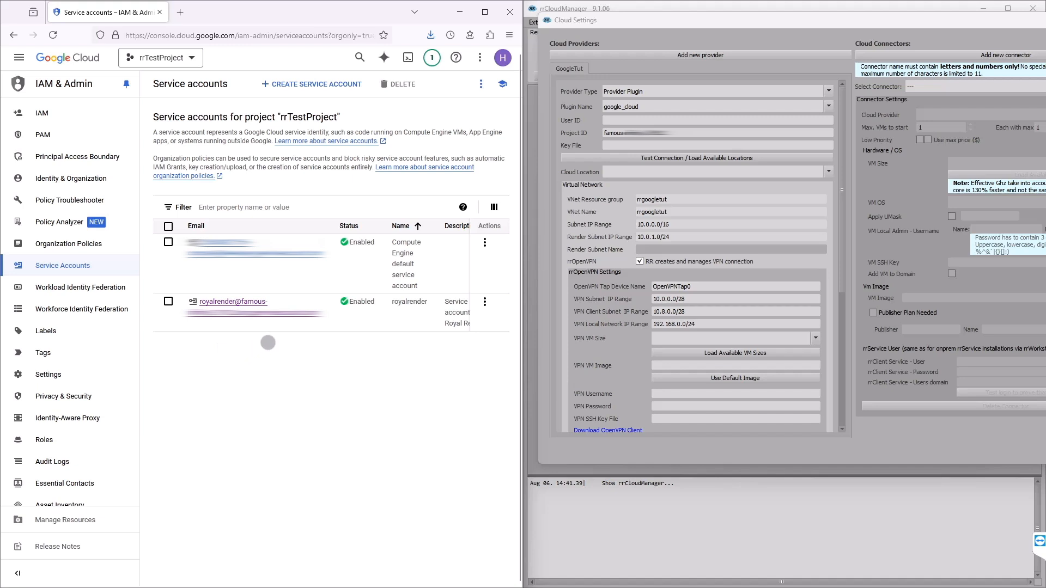
Copy the royalrender service account's e-mail into the provider's User ID field in rrCloudManager.
left_click_drag(321, 313, 196, 299)
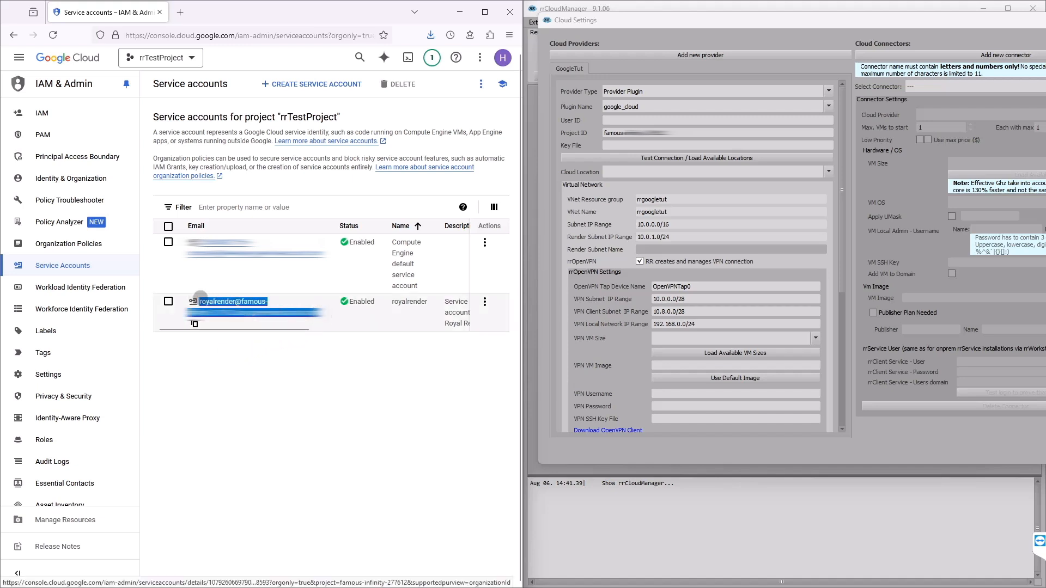
left_click(195, 326)
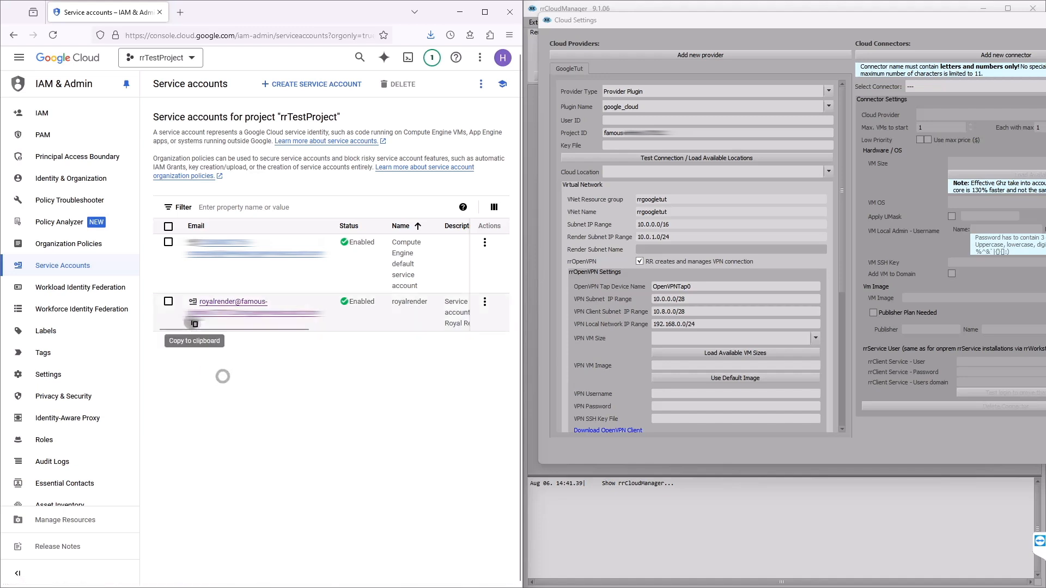
left_click(438, 373)
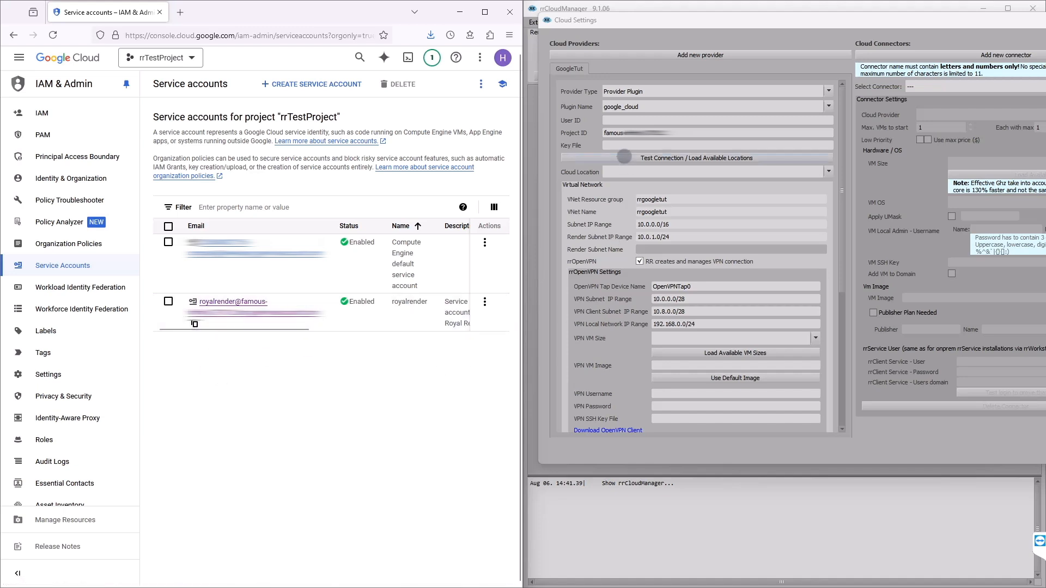
left_click(612, 119)
key("ctrl+v")
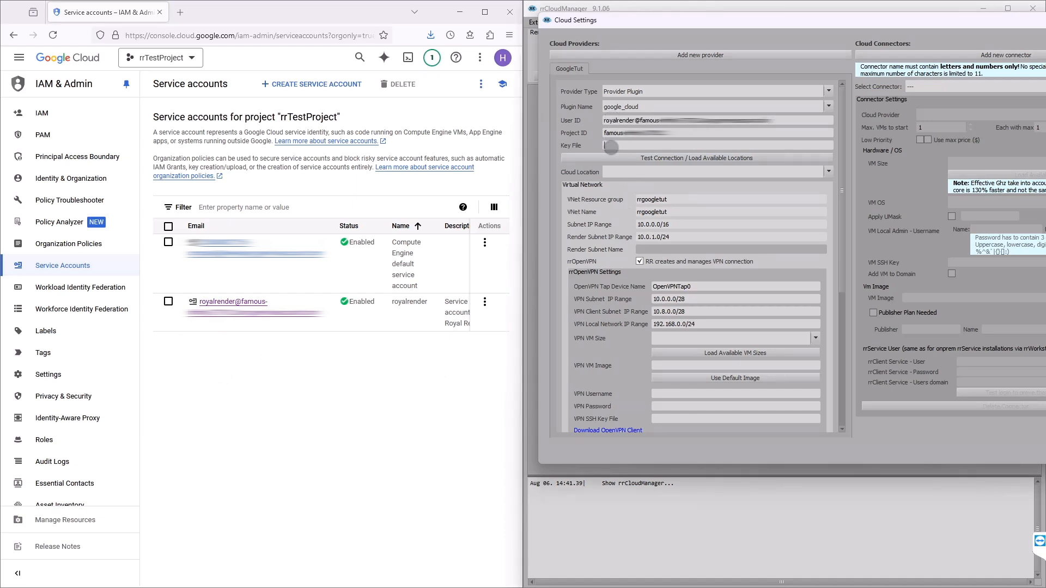
Create a new JSON private key for the royalrender service account and save it in C:\Temp\Tutorials.
left_click(475, 344)
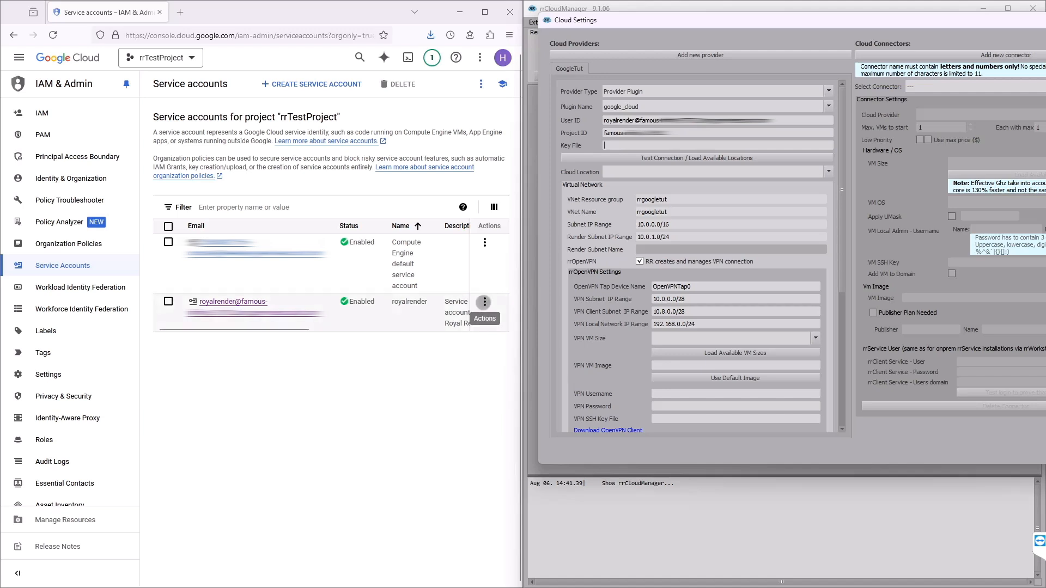
left_click(484, 303)
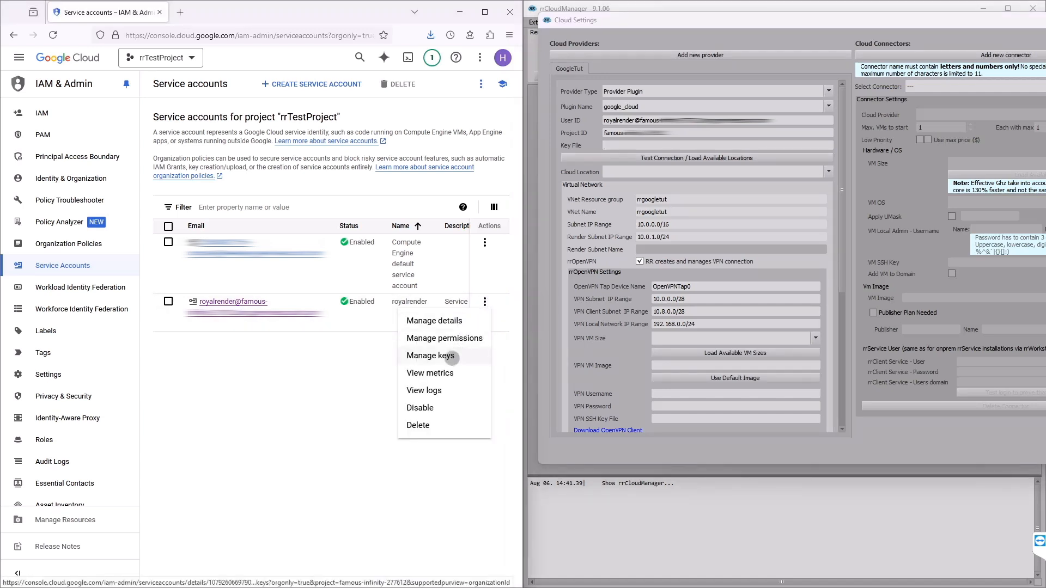
left_click(451, 357)
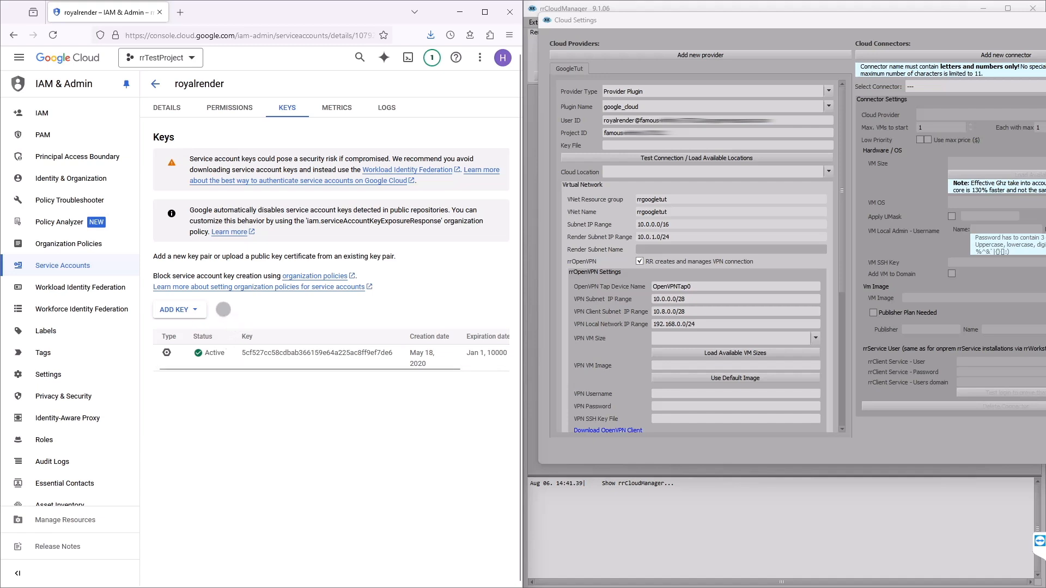
left_click(181, 308)
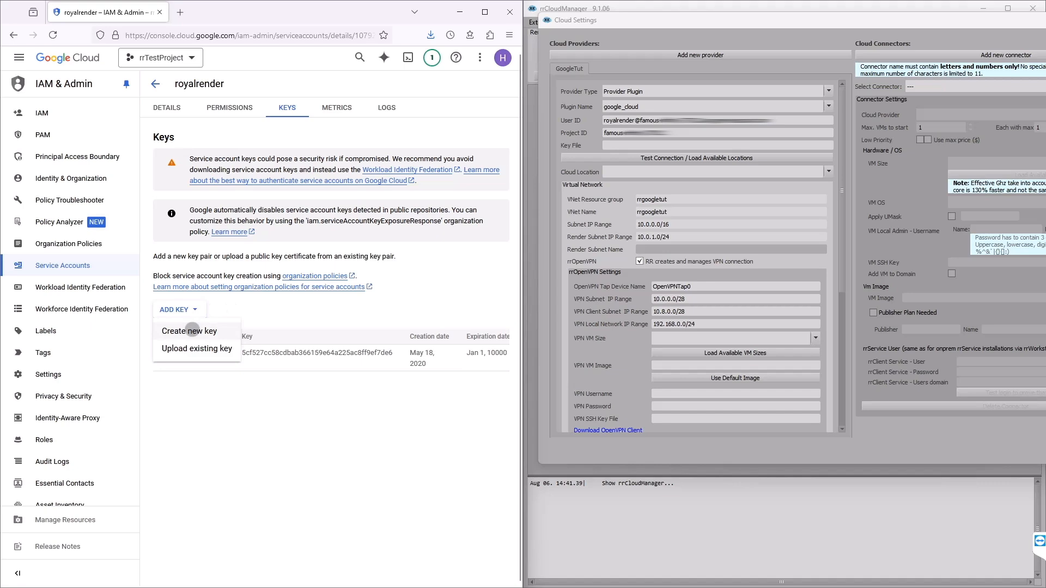
left_click(193, 331)
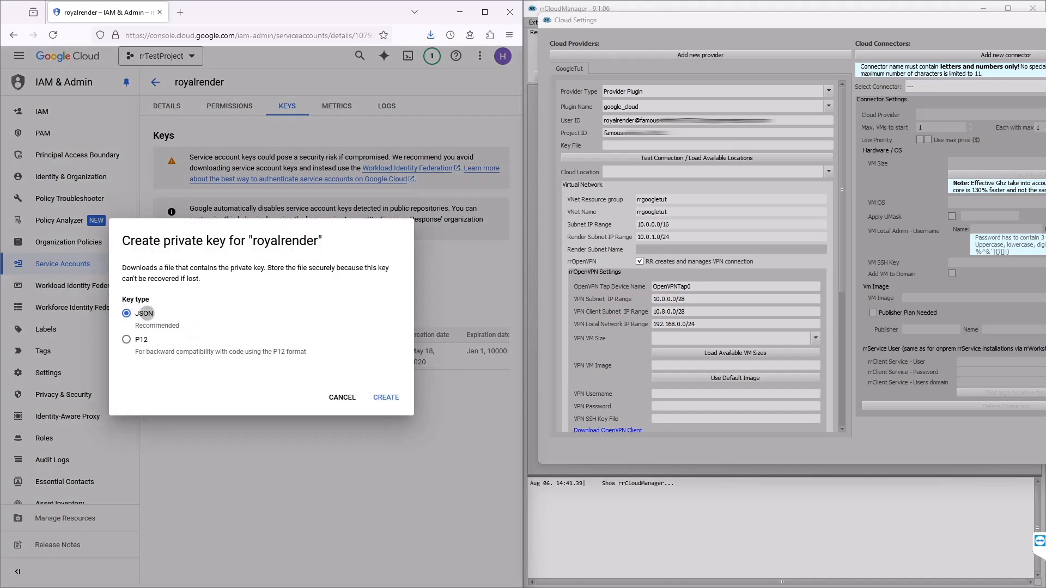
left_click(376, 398)
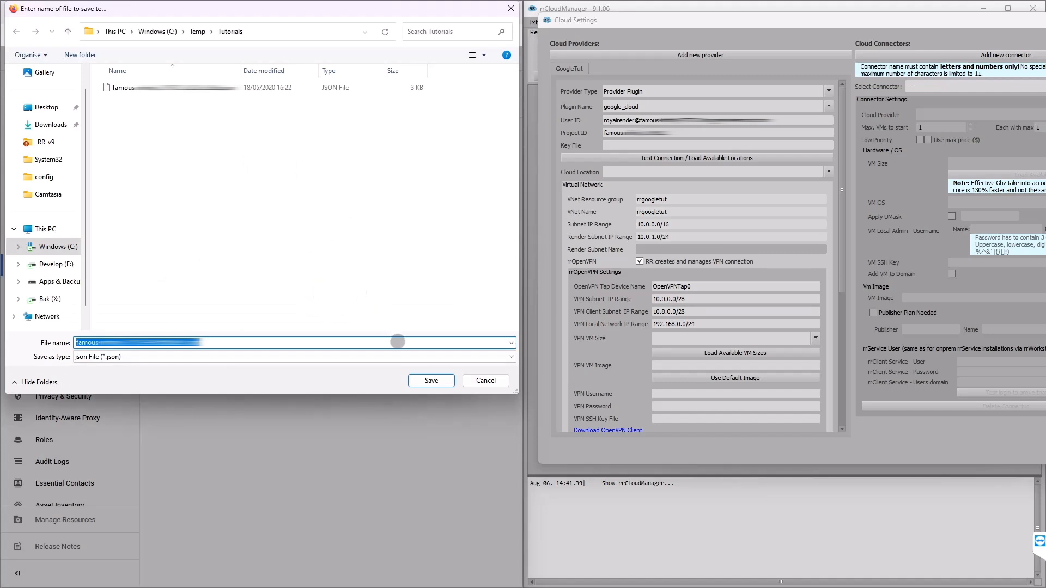
left_click(415, 382)
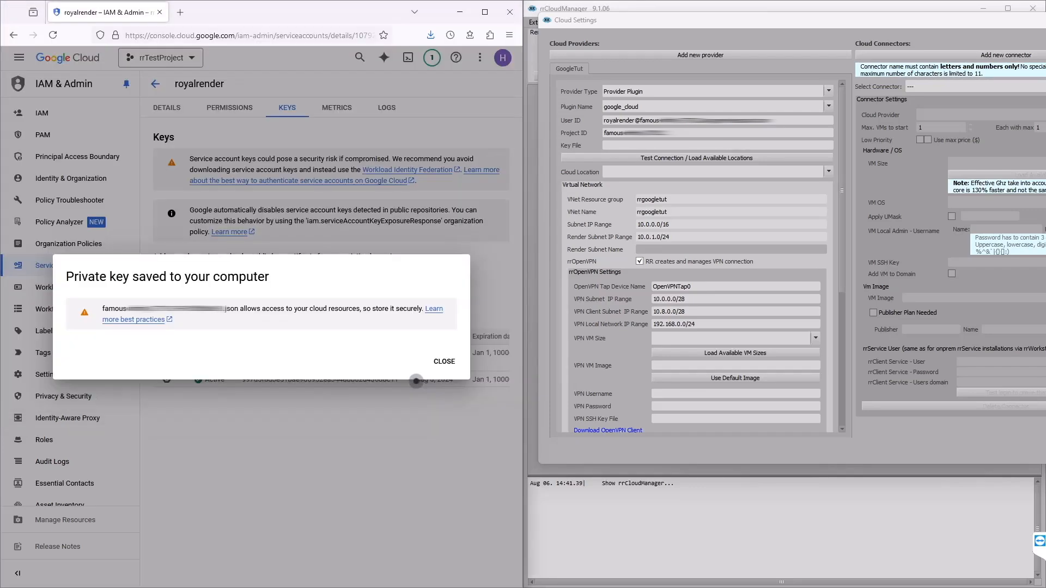
left_click(441, 361)
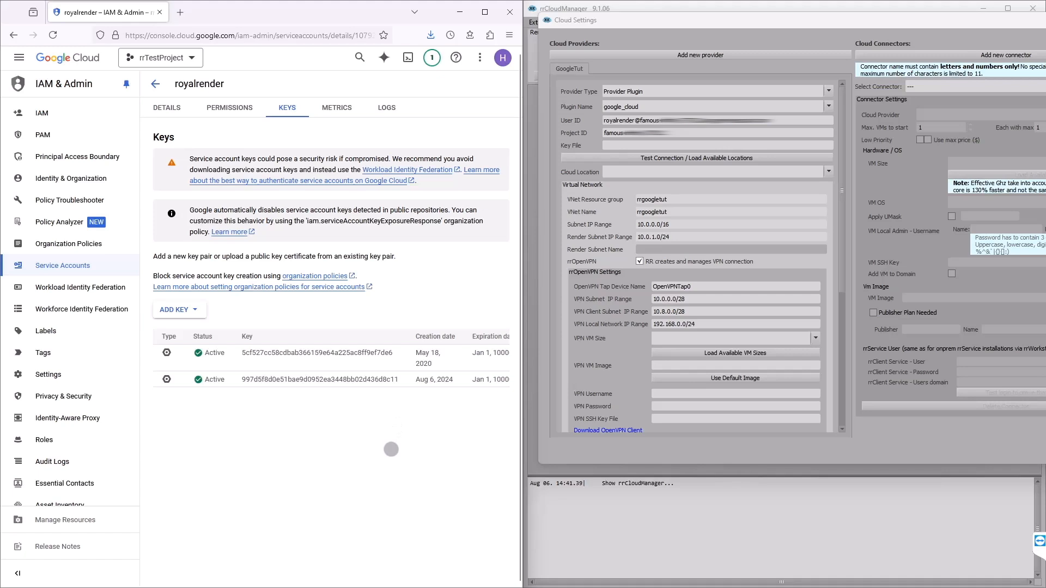
Copy the path of the newly saved JSON key file from File Explorer into the provider's Key File field in rrCloudManager.
key("alt+Tab")
key("alt+Tab")
key("alt+Tab")
key("alt+Tab")
key("alt+Tab")
key("alt+Tab")
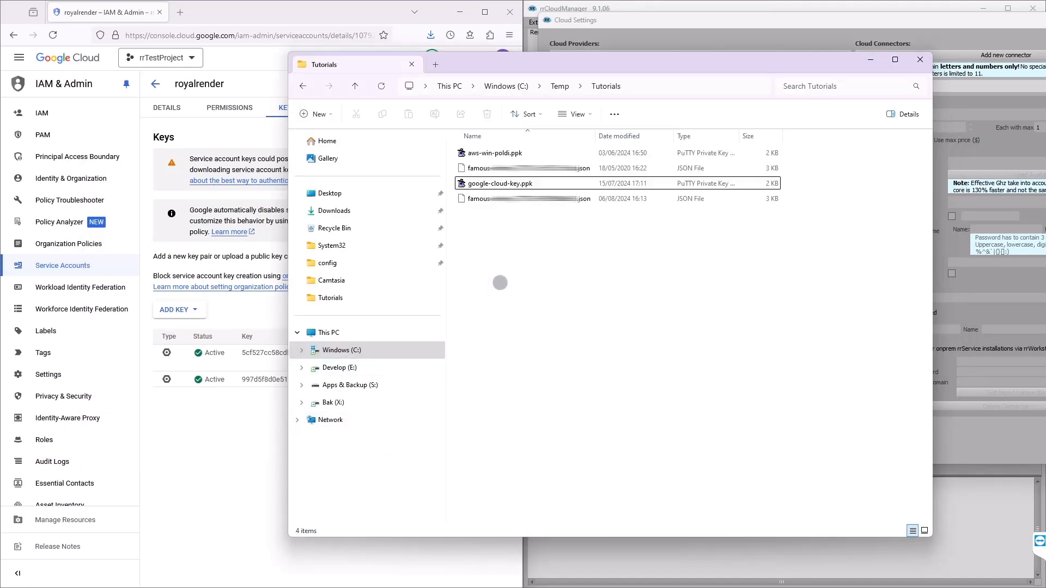
left_click(508, 198)
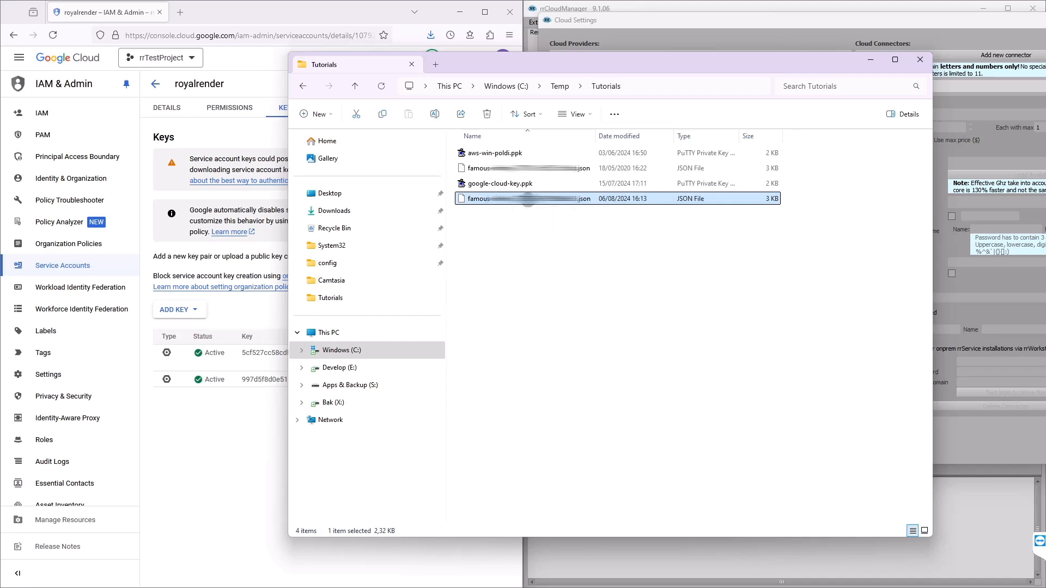
right_click(528, 200)
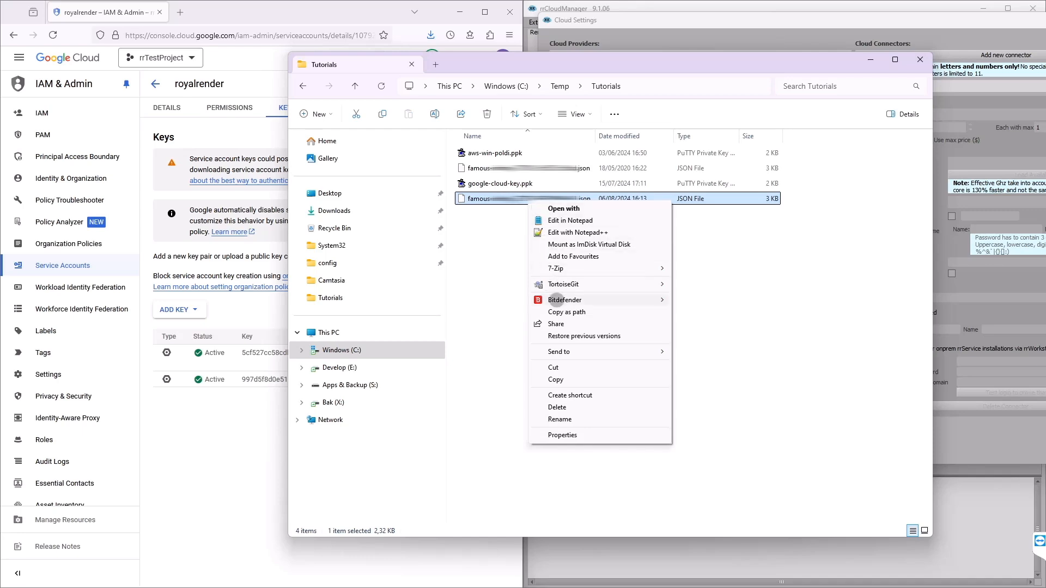
left_click(557, 313)
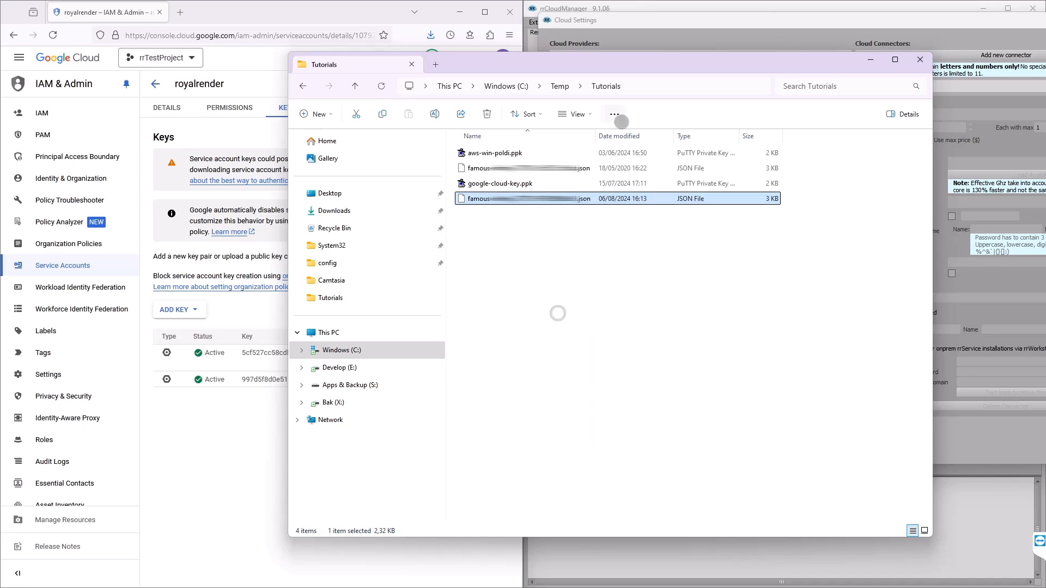
left_click(874, 60)
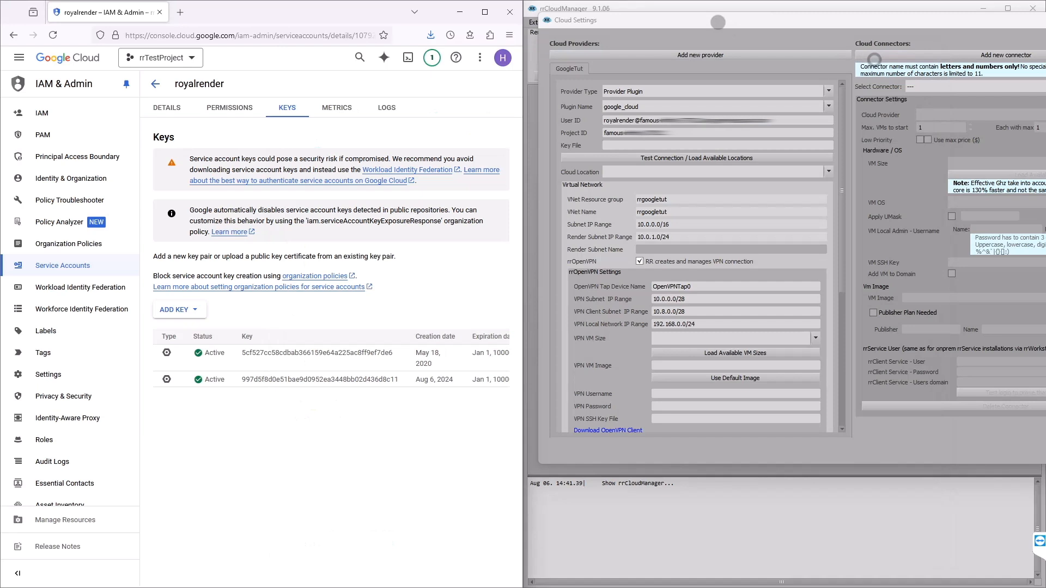
left_click(632, 144)
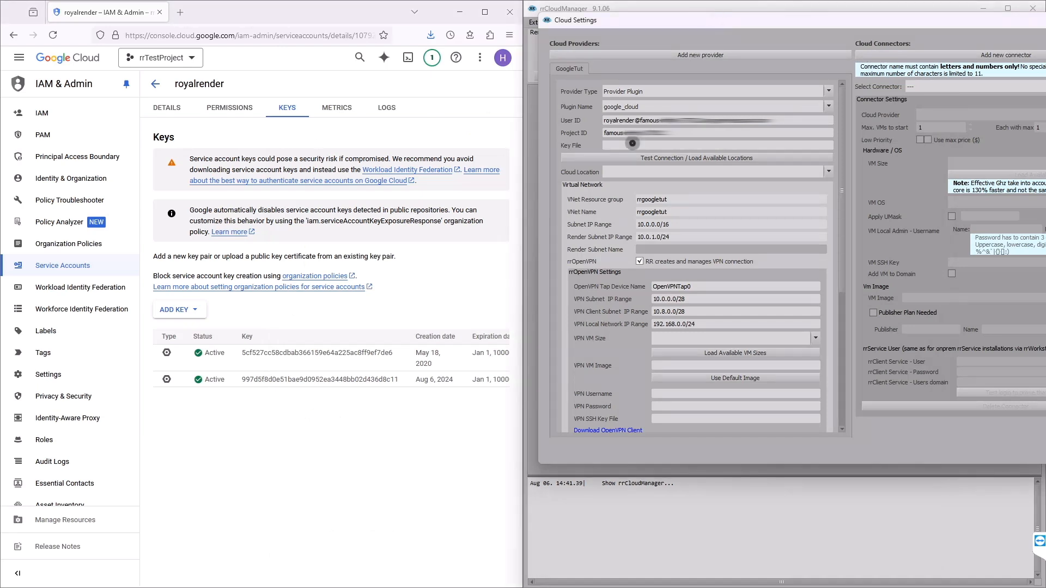
key("ctrl+v")
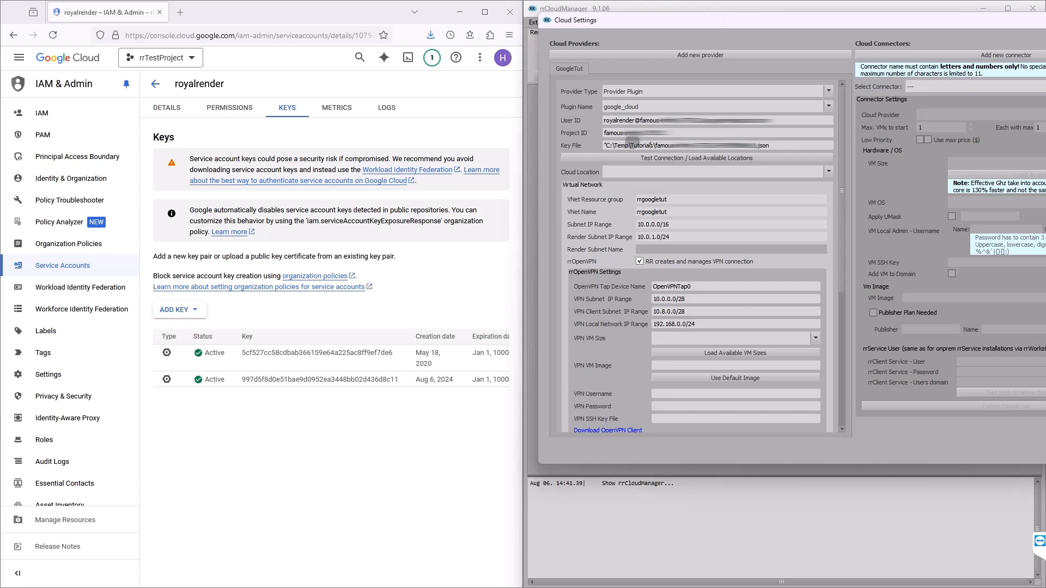
Remove the quotation marks from the Key File path and replace its backslashes with forward slashes.
key("BackSpace")
key("BackSpace")
type("/")
key("BackSpace")
type("/")
key("BackSpace")
type("/")
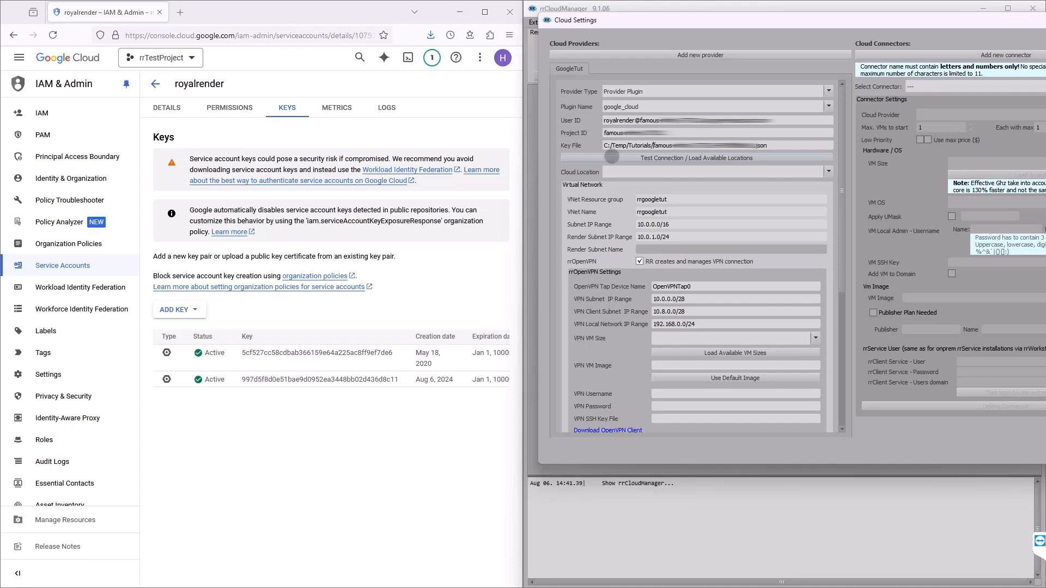
Test the provider connection to load the available locations, and set the Cloud Location to europe-west1-c.
left_click(613, 156)
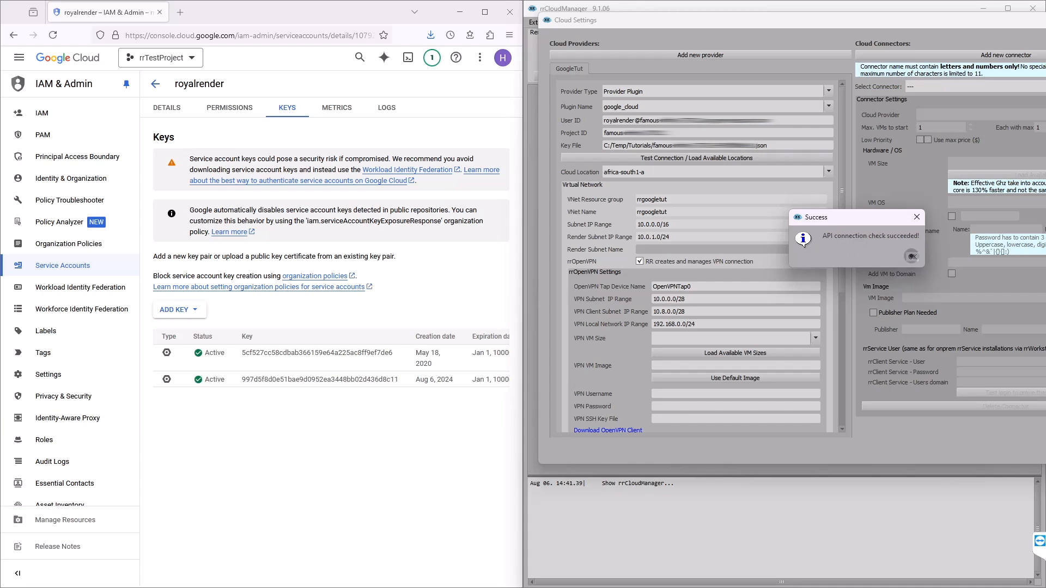
left_click(912, 257)
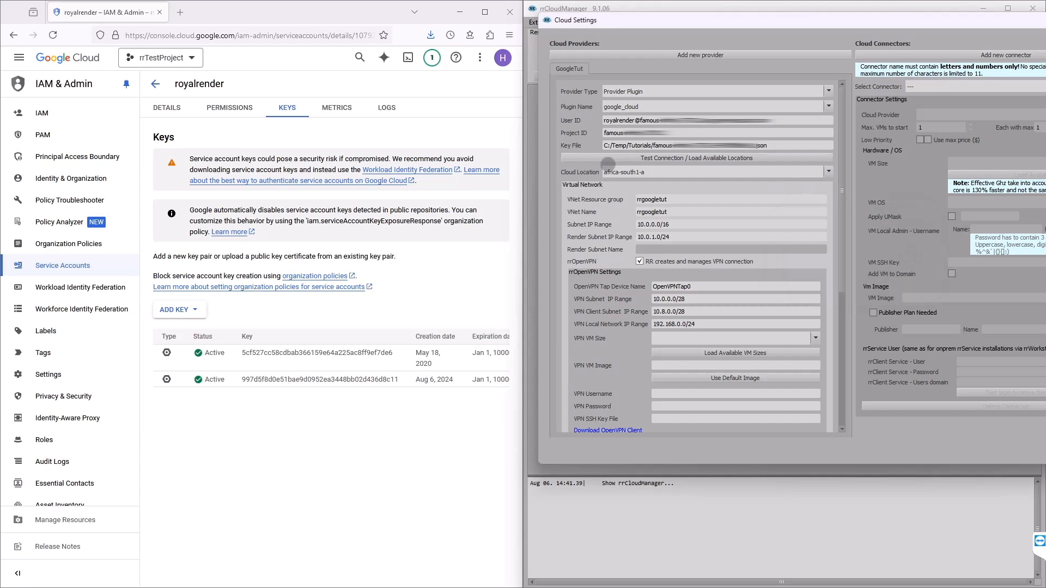
left_click(726, 170)
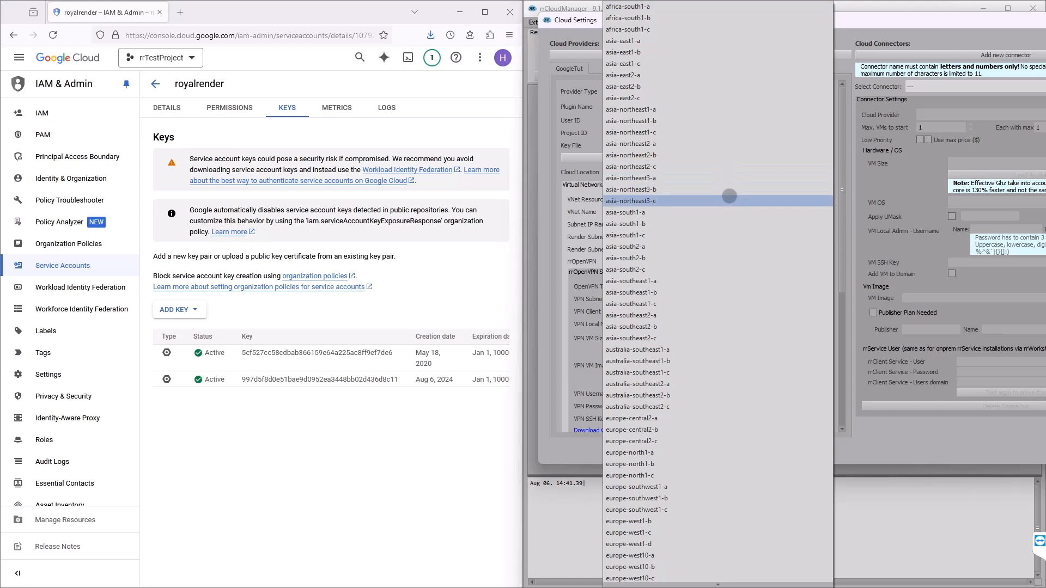
scroll(730, 196, "down", 2)
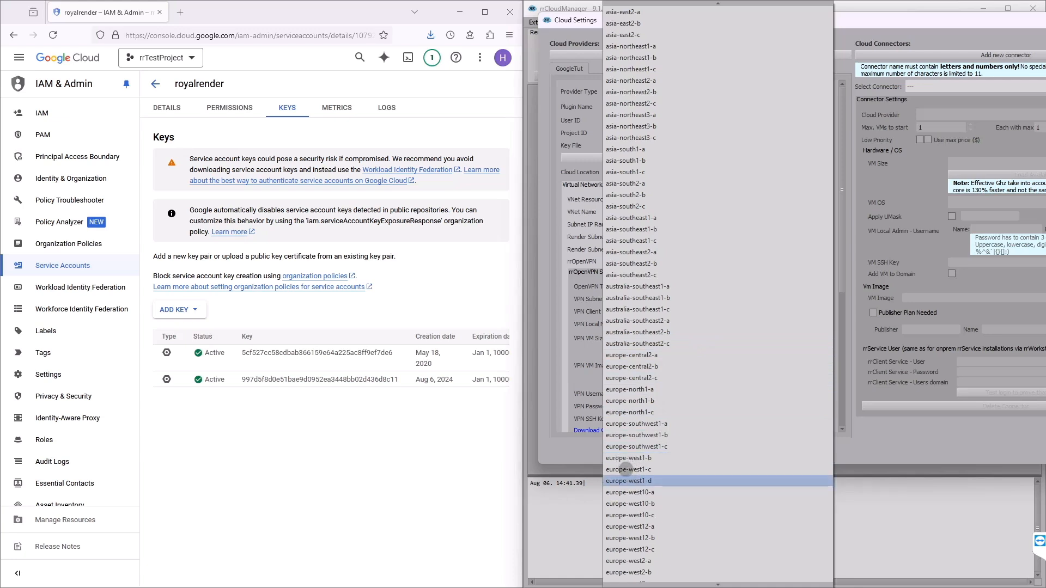
left_click(628, 470)
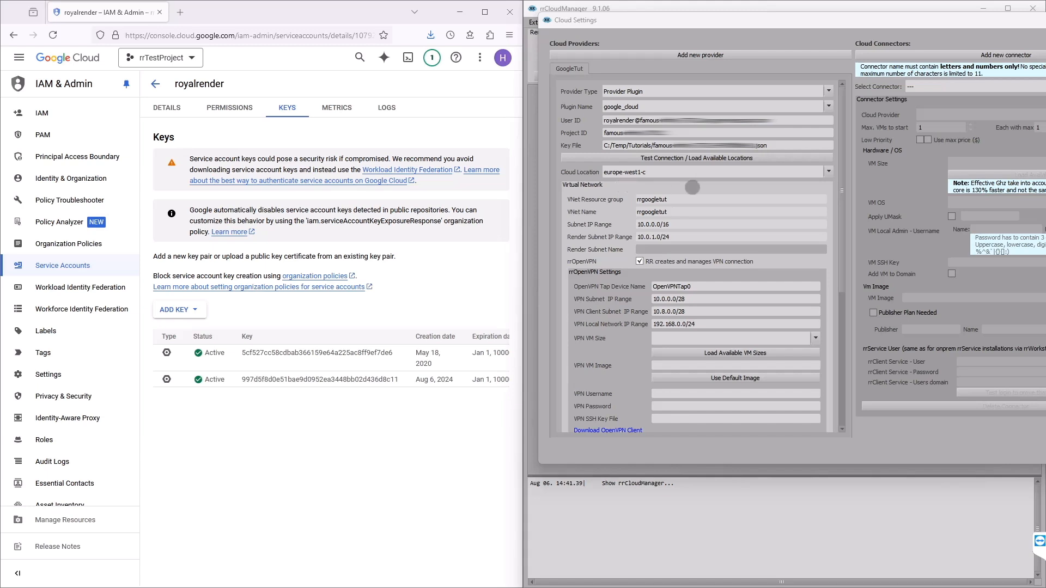
left_click(630, 186)
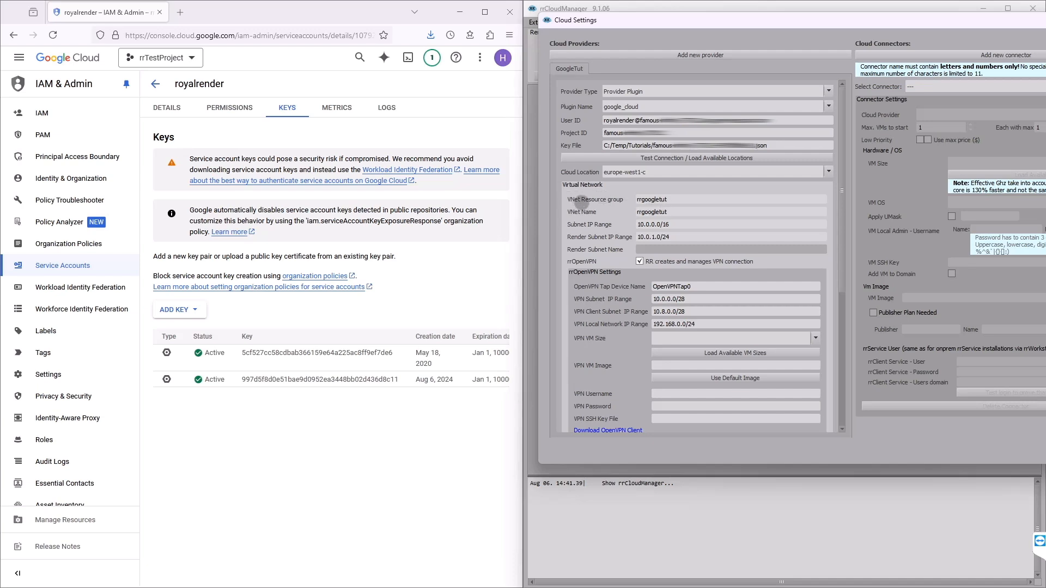
left_click(682, 200)
left_click(676, 223)
left_click(694, 286)
left_click(685, 299)
left_click(703, 323)
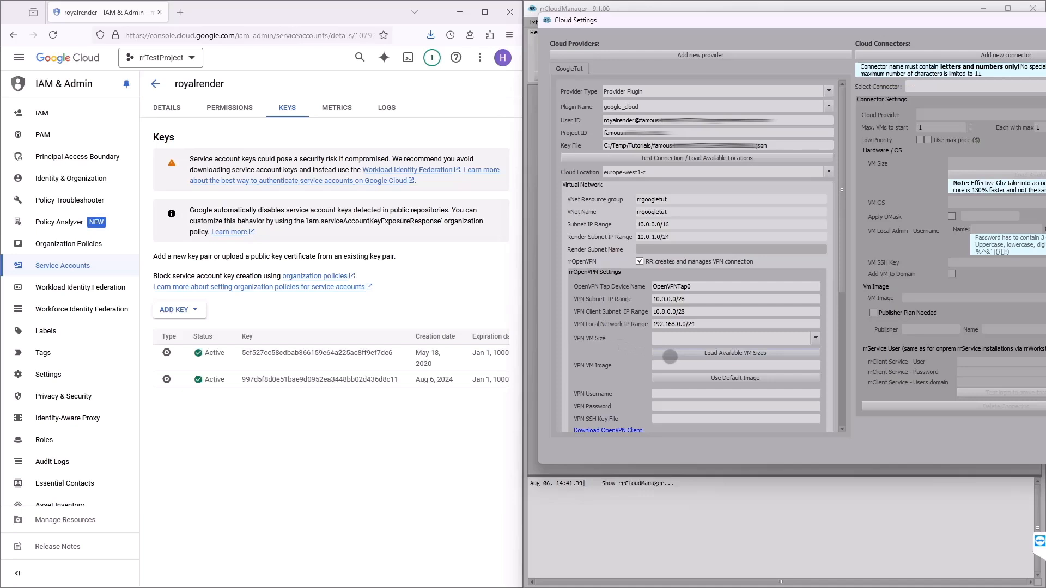
Load the available VM sizes to set the VPN VM Size to n1-standard-4, and use the default VPN VM image.
left_click(685, 355)
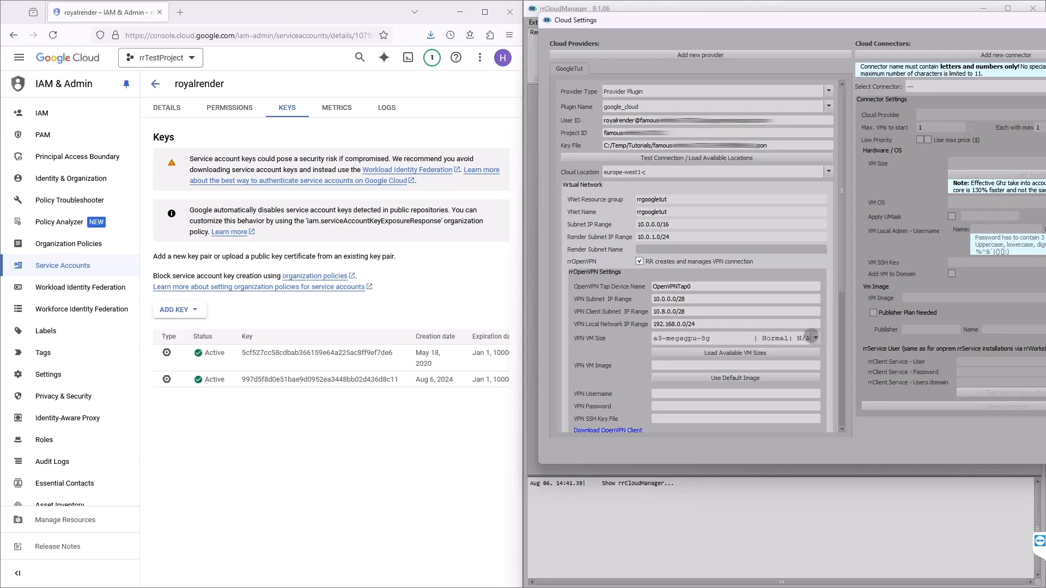
left_click(812, 336)
scroll(758, 314, "down", 4)
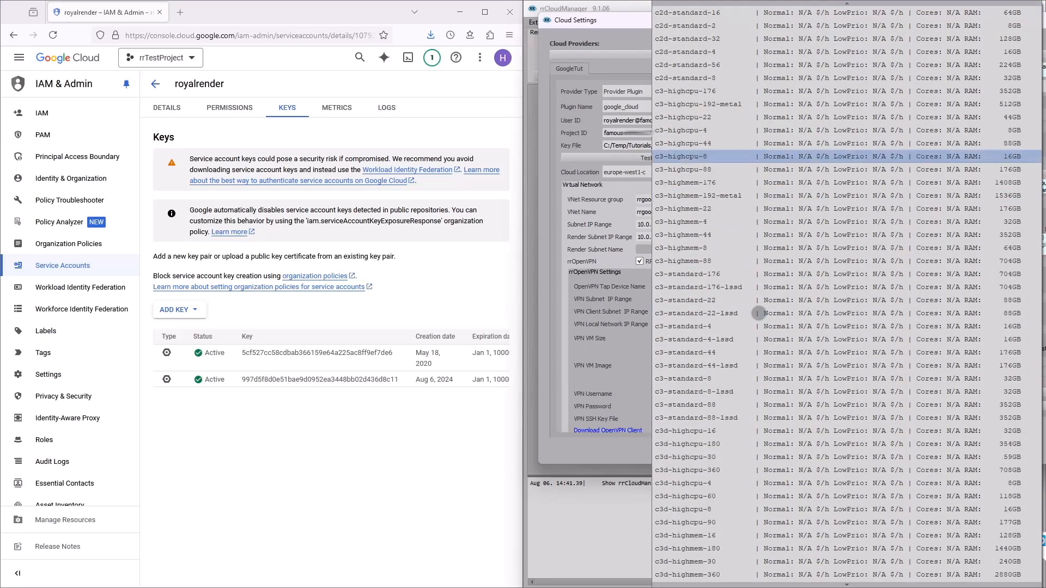
scroll(758, 313, "down", 20)
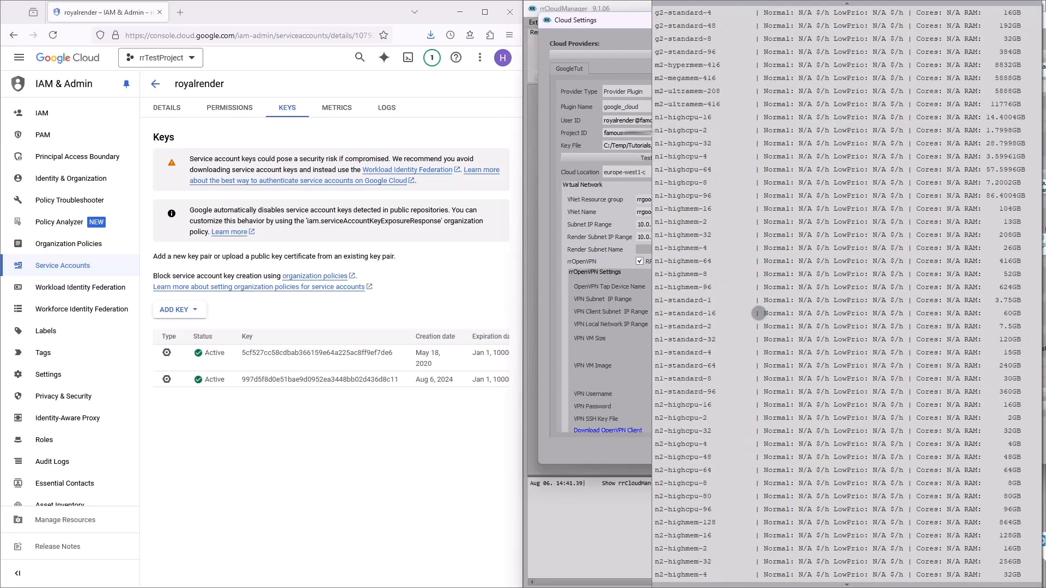
scroll(758, 313, "down", 2)
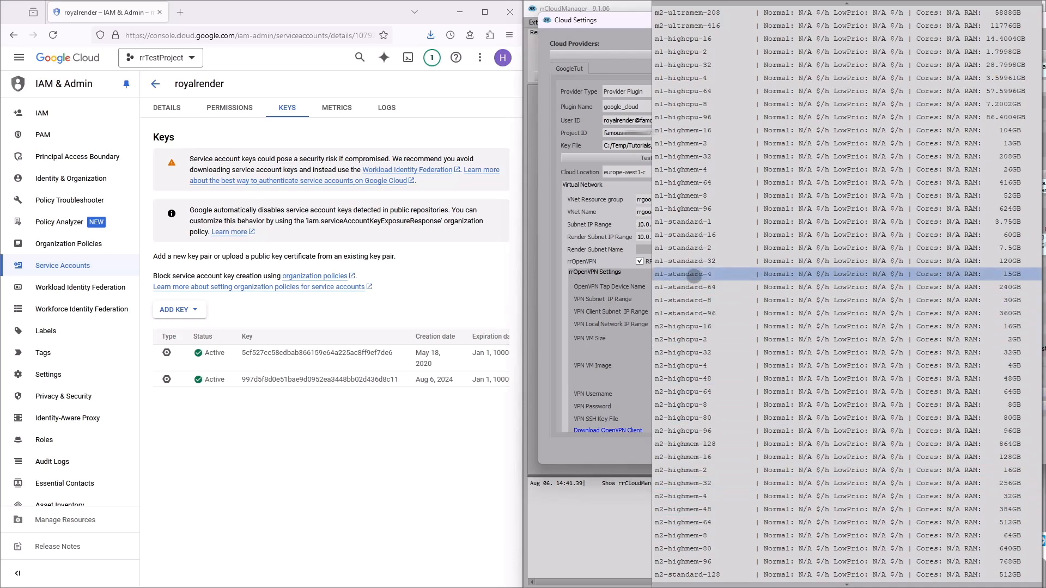
left_click(694, 275)
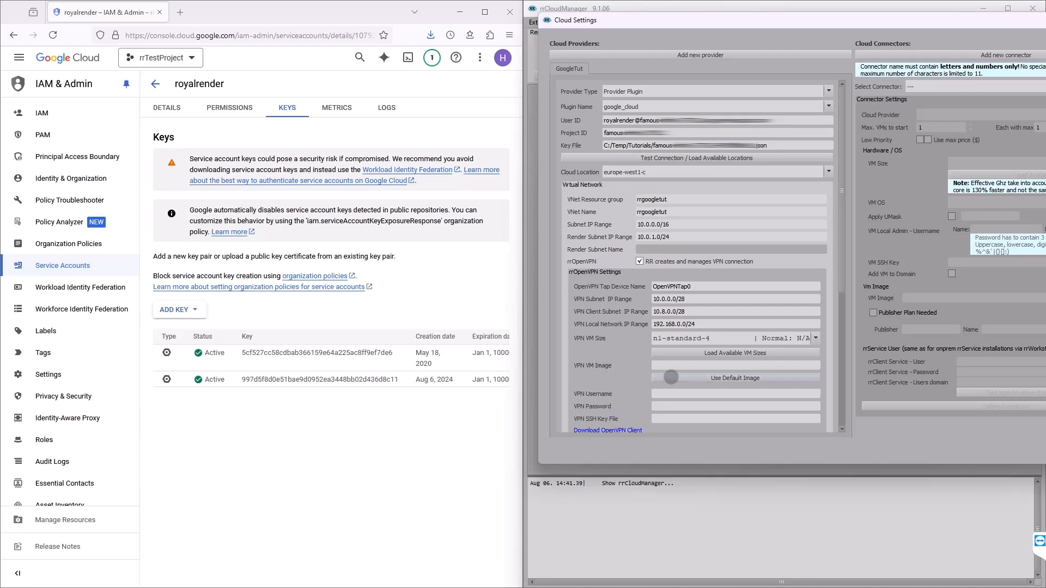
left_click(671, 377)
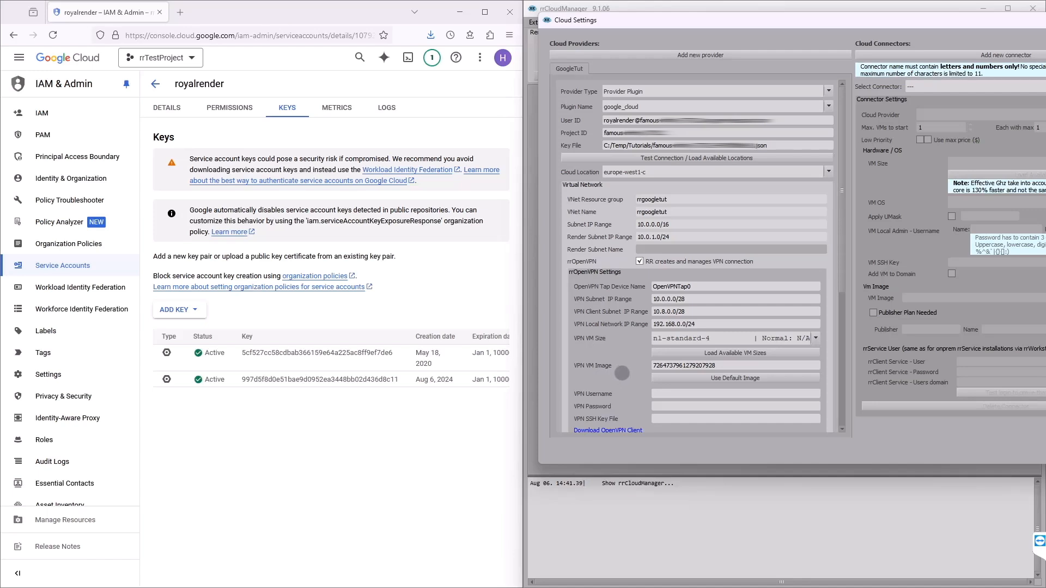
Copy the path of google-cloud-key.ppk from the Tutorials folder in File Explorer into the provider's VPN SSH Key File field in rrCloudManager.
left_click_drag(843, 208, 850, 369)
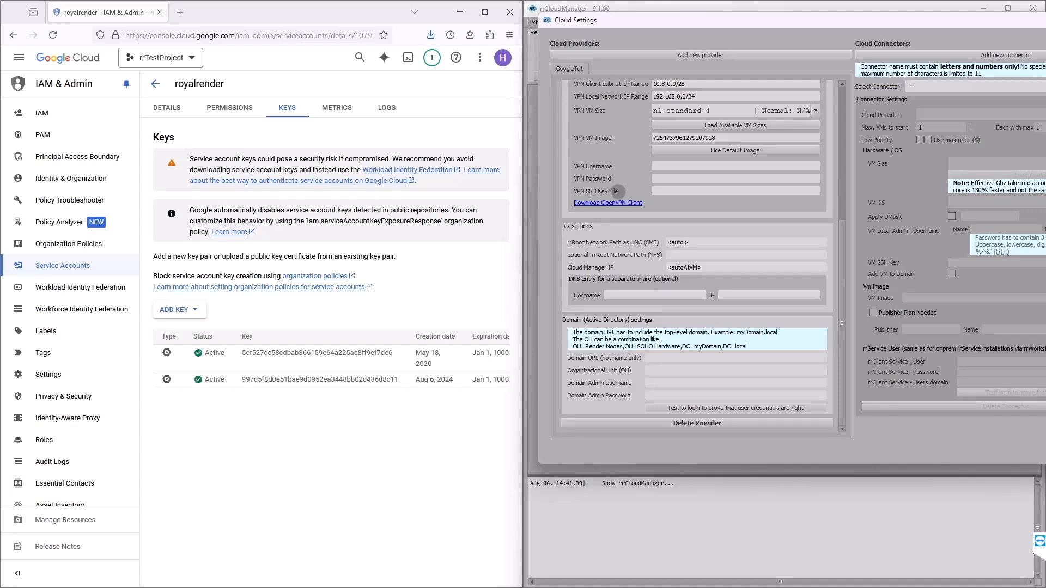
key("alt+Tab")
key("alt+Tab")
key("alt+Tab")
key("alt+Tab")
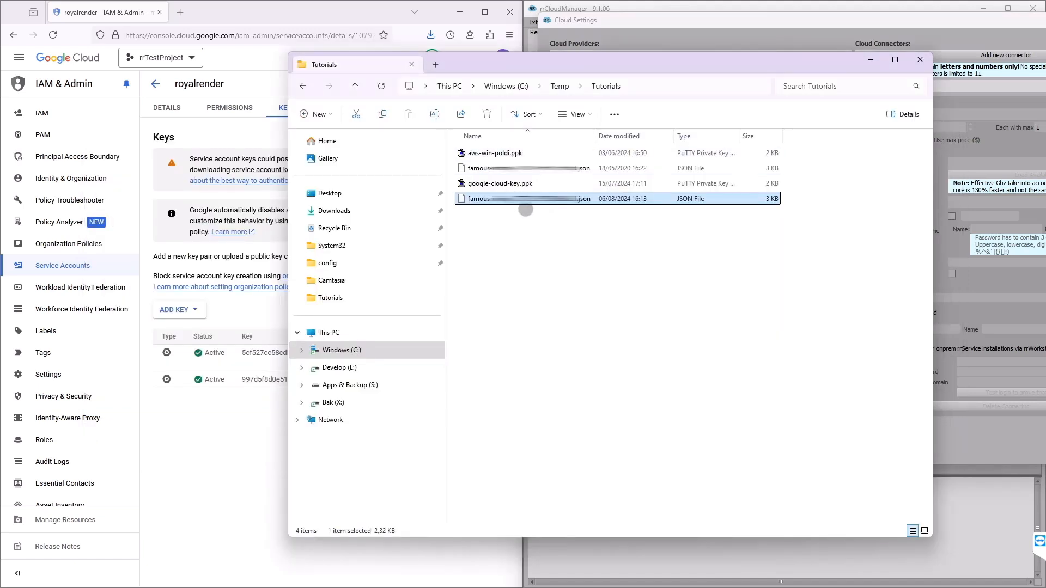
left_click(511, 183)
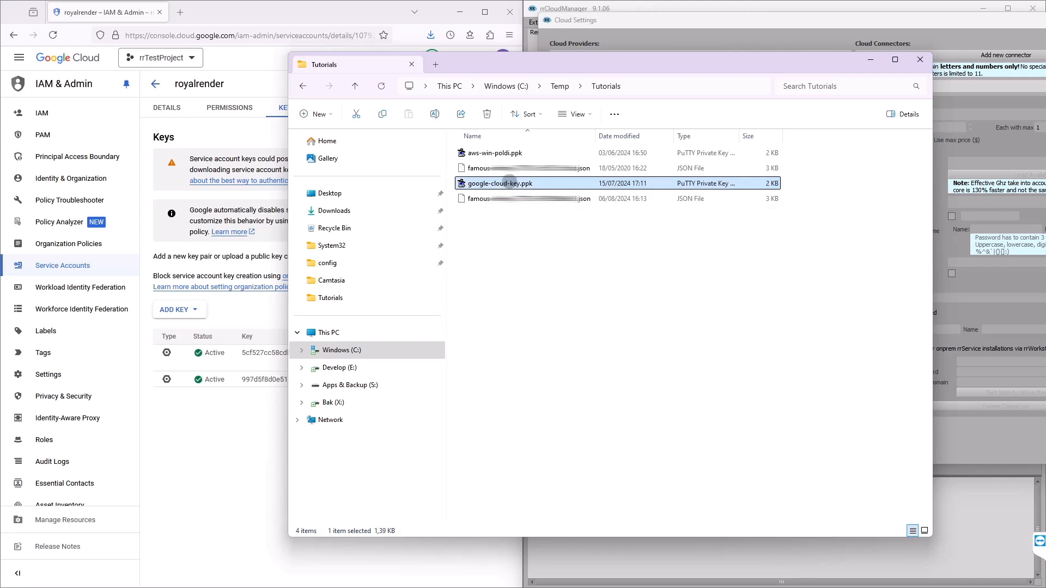
right_click(511, 184)
left_click(550, 316)
left_click(871, 57)
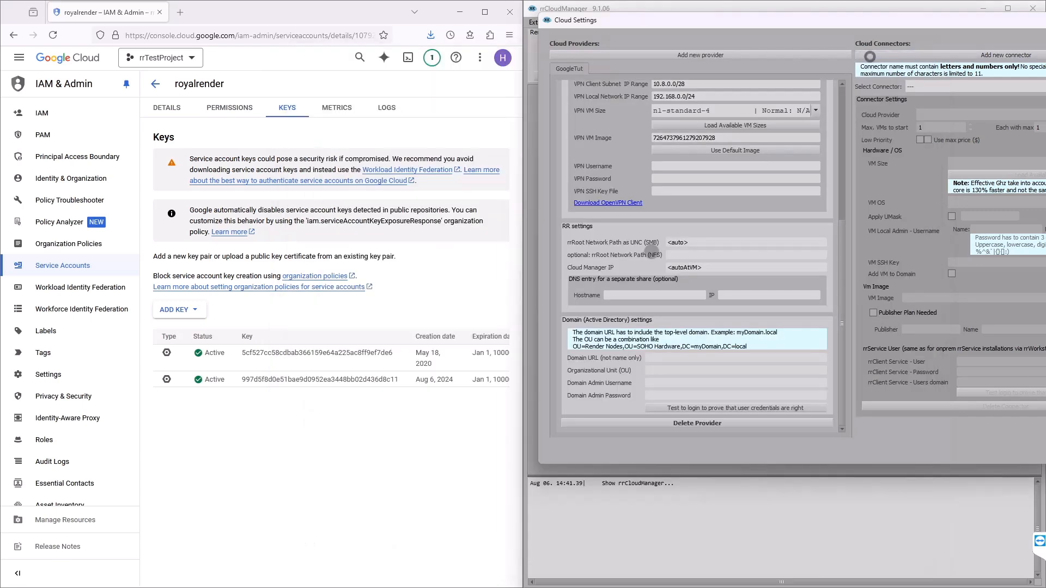
left_click(665, 191)
key("ctrl+v")
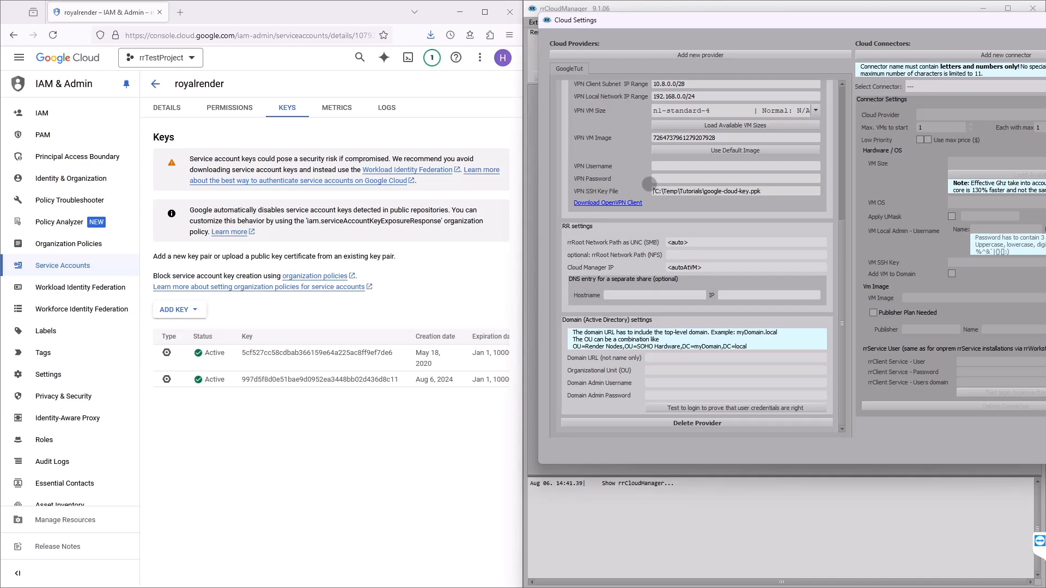
Clean up the VPN SSH Key File path to read C:/Temp/Tutorials/google-cloud-key.ppk, without quotation marks.
key("BackSpace")
key("BackSpace")
type("/")
key("BackSpace")
type("/")
key("BackSpace")
type("/")
left_click(606, 153)
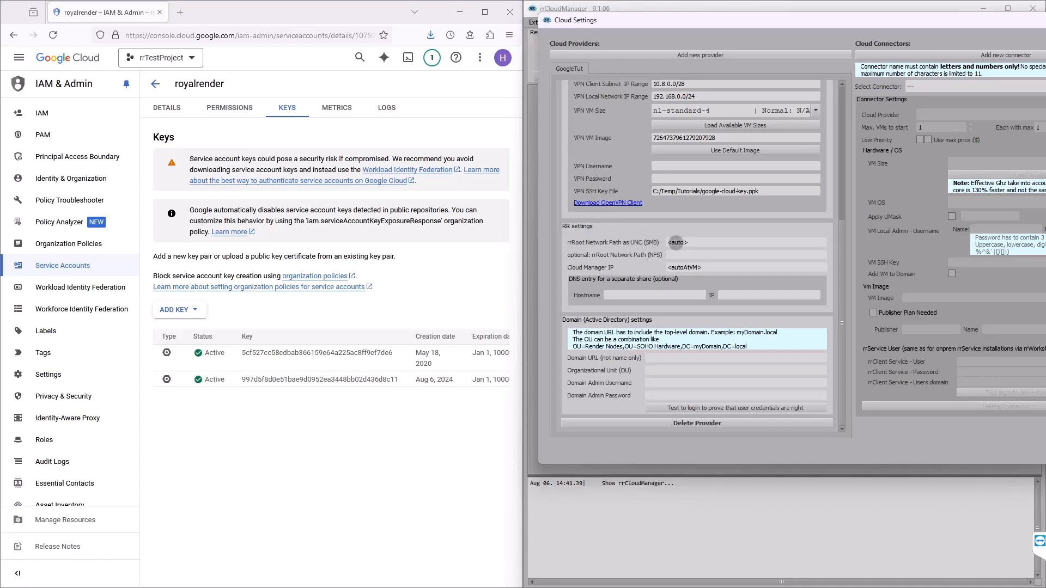
Set the rrRoot Network Path as UNC (SMB) to //192.168.0.61/RoyalRender in the RR settings.
left_click_drag(691, 241, 670, 233)
key("BackSpace")
type("//192.168.0.61/RoyalRender")
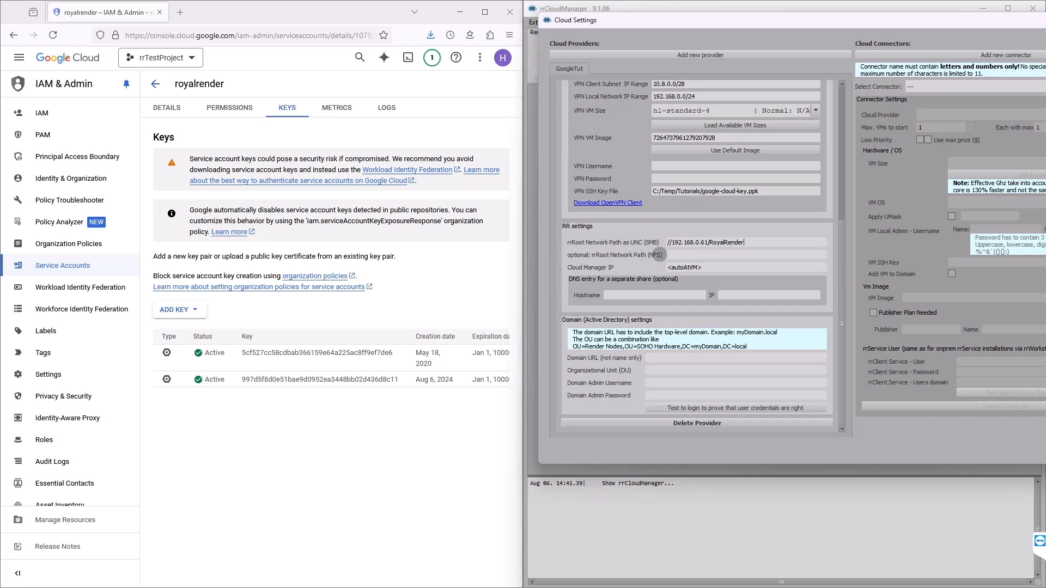
Set the Cloud Manager IP to 192.168.0.60 in the RR settings.
left_click(704, 265)
double_click(685, 266)
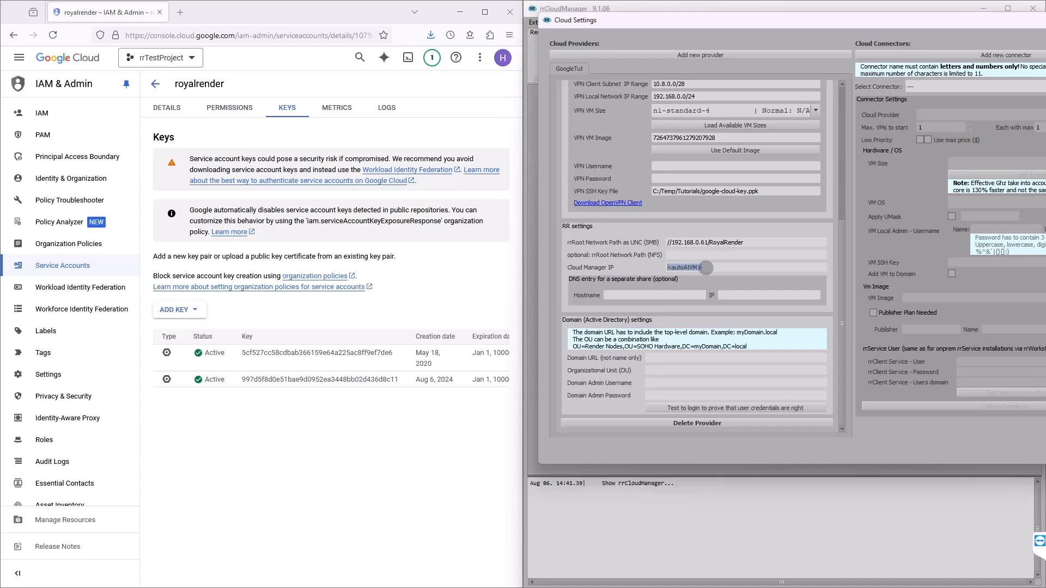
key("BackSpace")
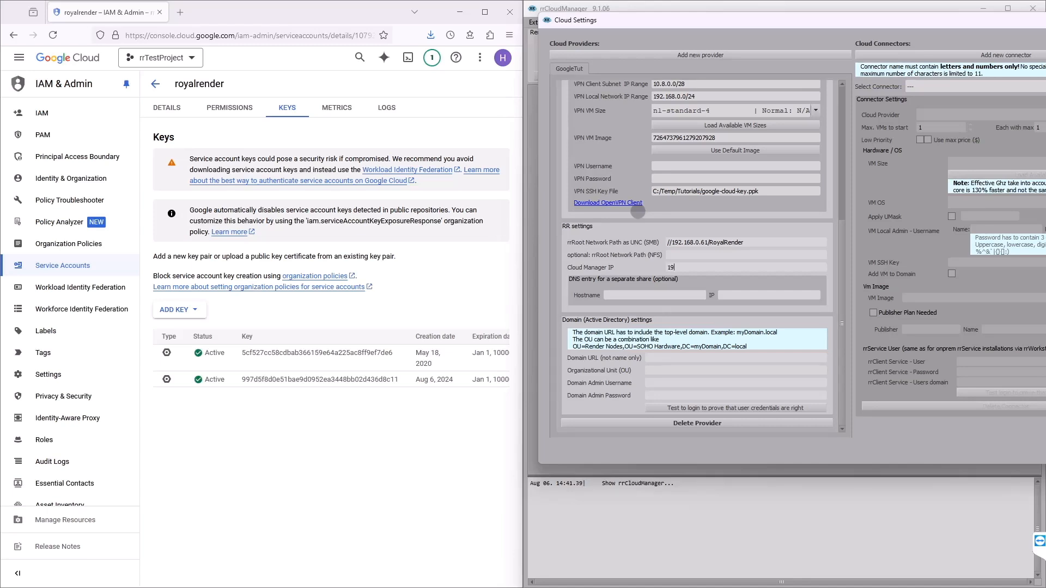
type("2.16")
type("8.0")
type(".60")
Add a DNS entry for a separate share with hostname ROYALSHARE and IP 192.168.0.167.
type("ROY")
type("ALSHARE")
left_click(751, 295)
type("192.168.")
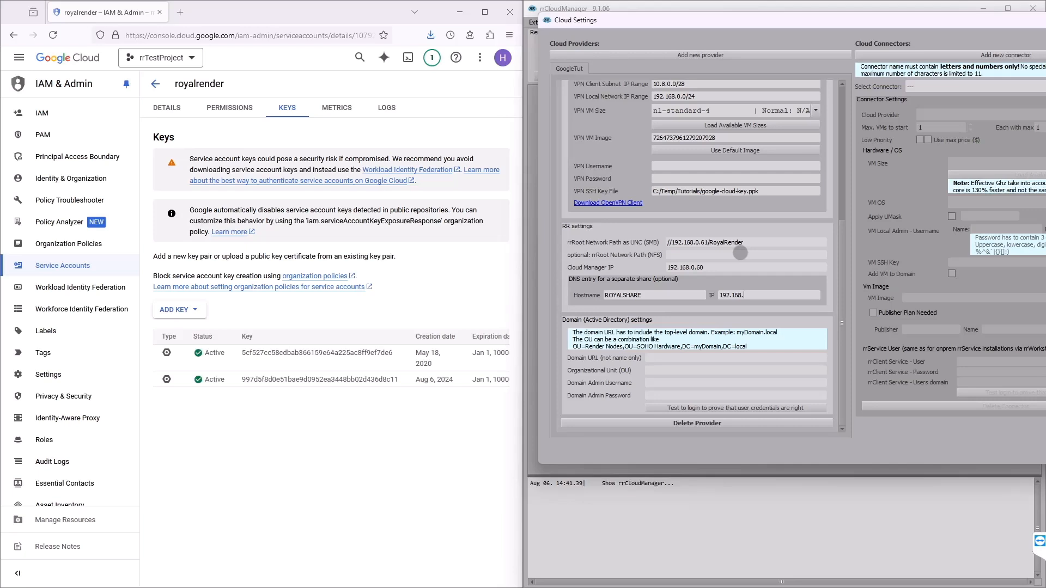
type("0.167")
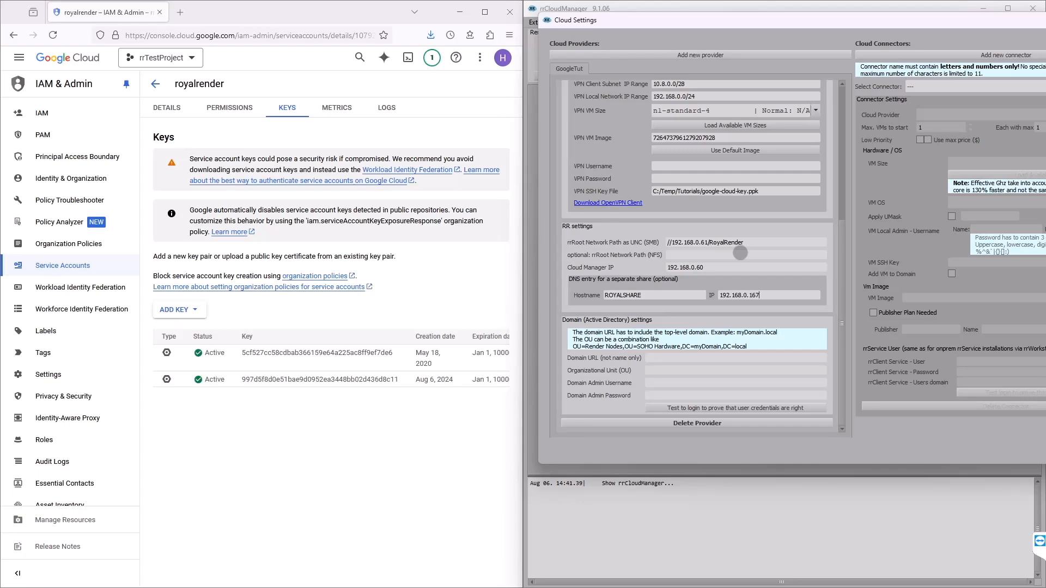